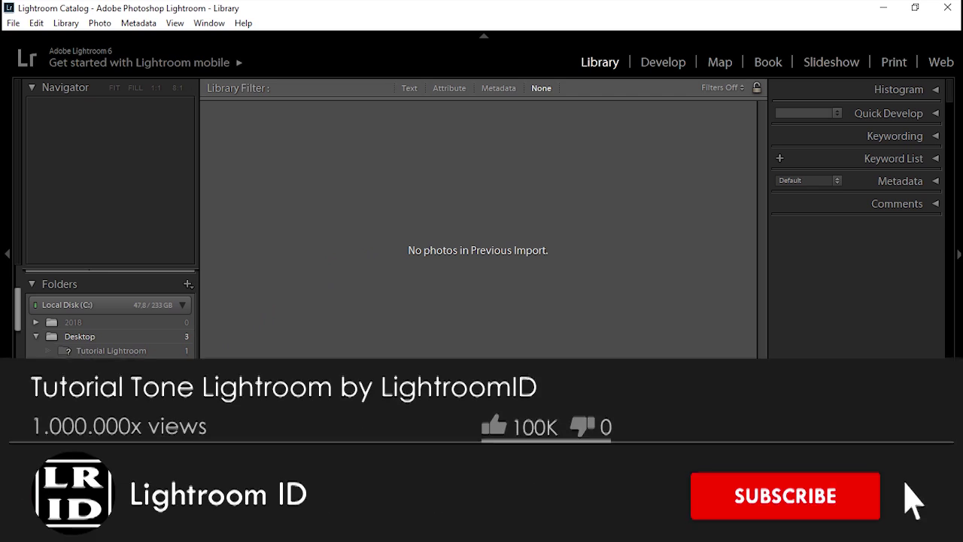
# Import DSC03262.ARW from the Tutorial Tone Folk Teal and Orange folder and open it in Develop
pyautogui.hotkey('ctrl', 'shift', 'i')
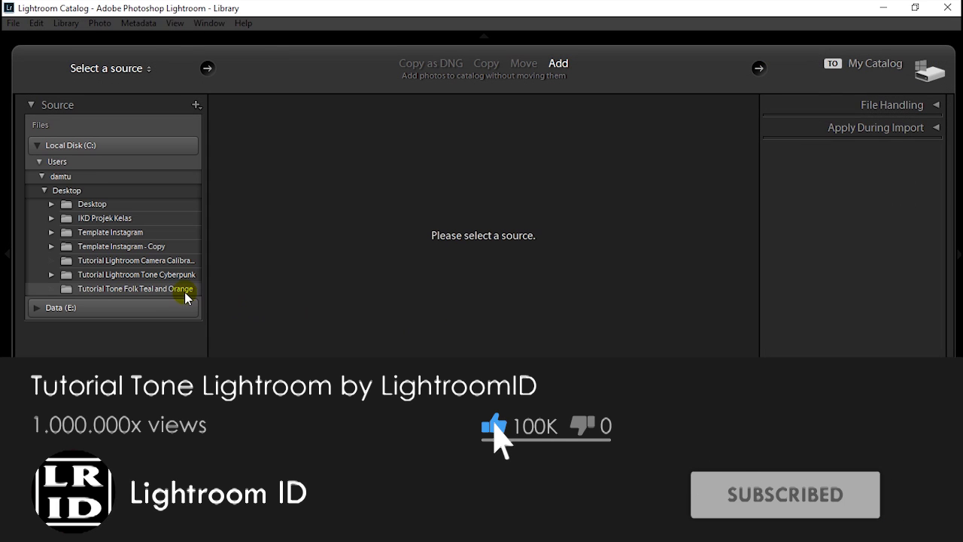
pyautogui.click(185, 292)
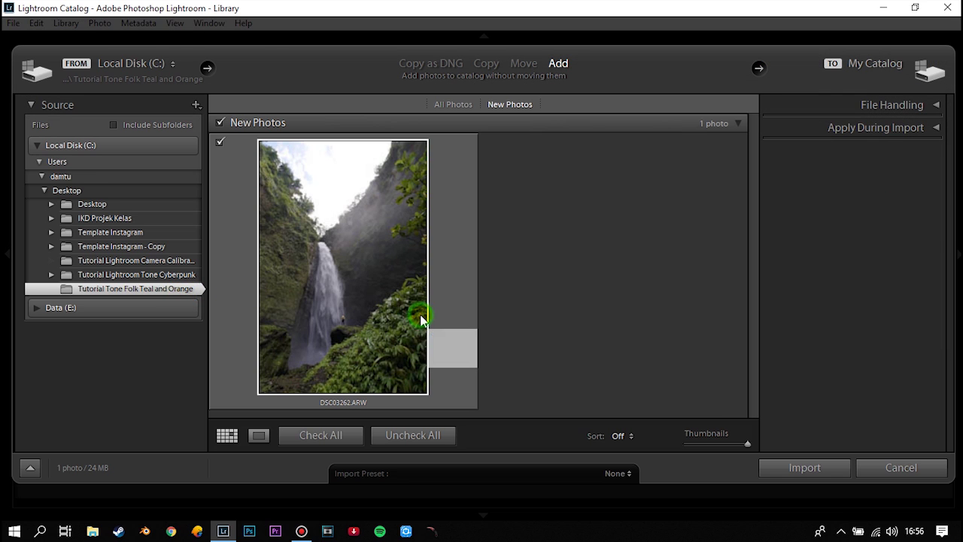
pyautogui.click(819, 466)
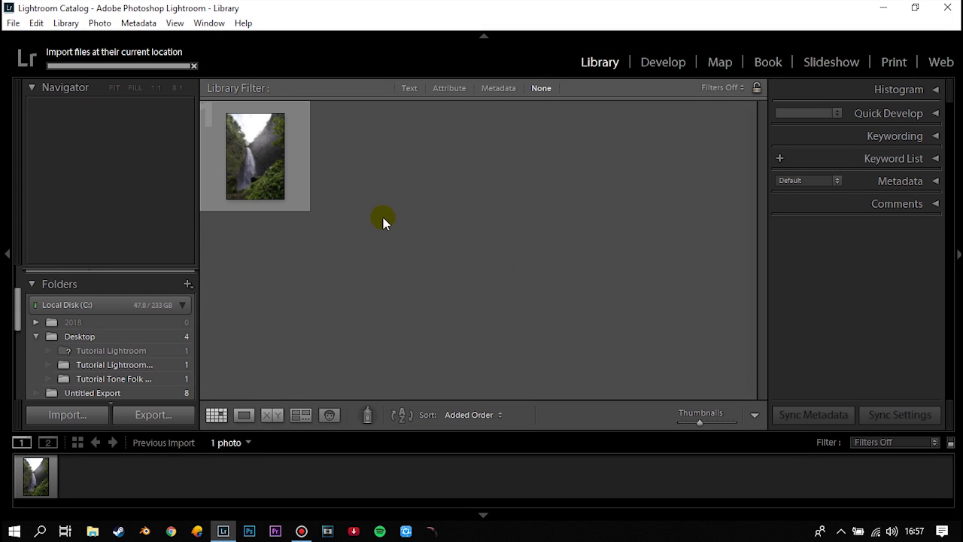
pyautogui.click(263, 162)
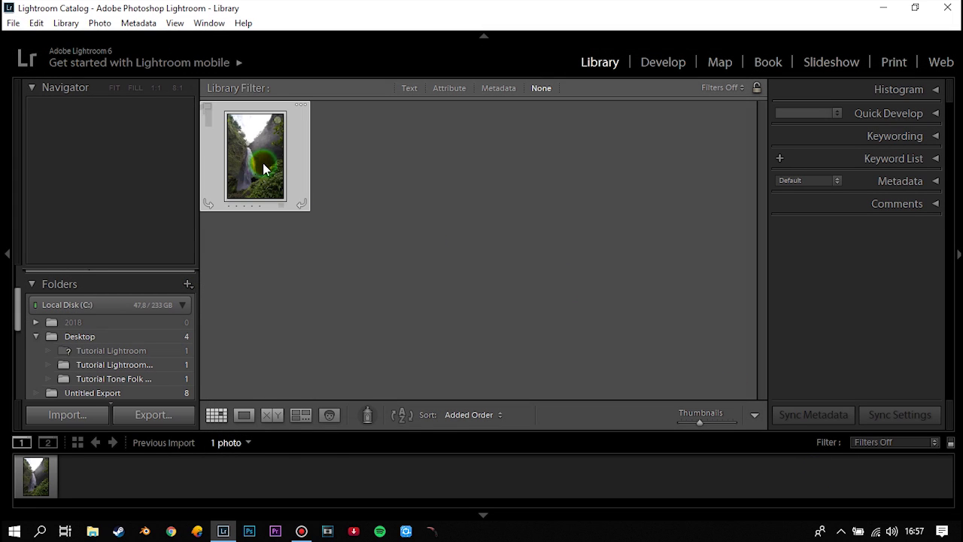
pyautogui.click(665, 65)
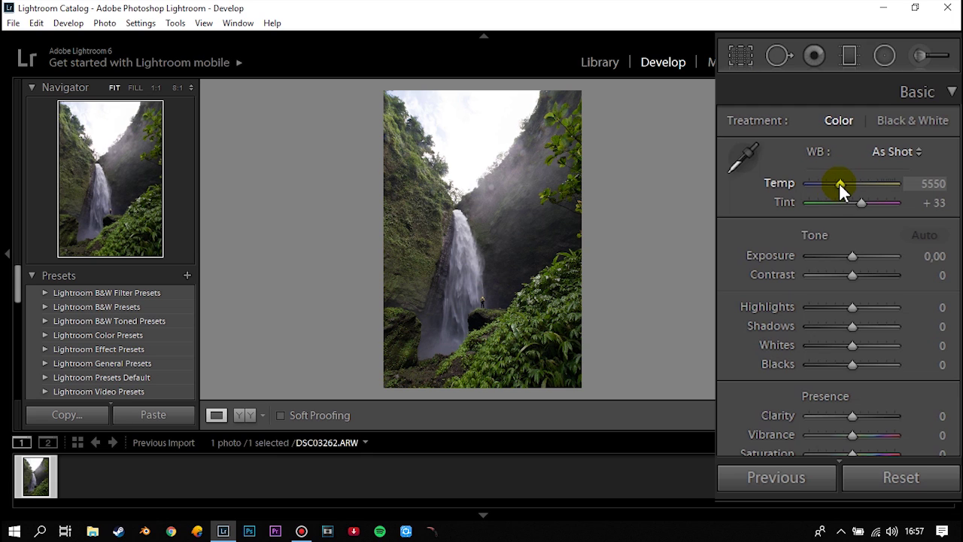
# In Basic set Temp 5023, Tint +10, Highlights -88, Blacks -33, Clarity +33, and lift the shadows
pyautogui.moveTo(839, 182); pyautogui.dragTo(854, 200)
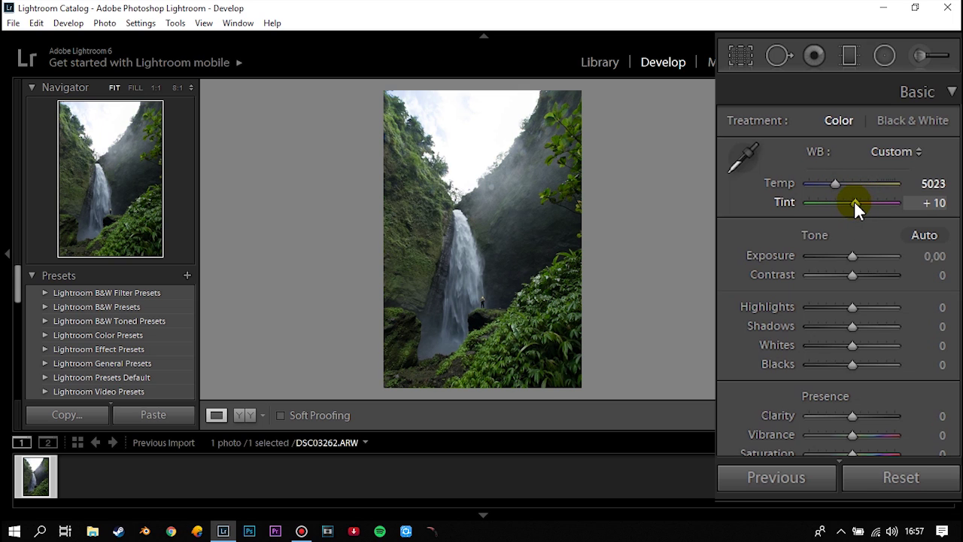
pyautogui.moveTo(854, 256)
pyautogui.mouseDown()
pyautogui.moveTo(862, 256)
pyautogui.moveTo(857, 276)
pyautogui.moveTo(870, 275)
pyautogui.mouseUp()
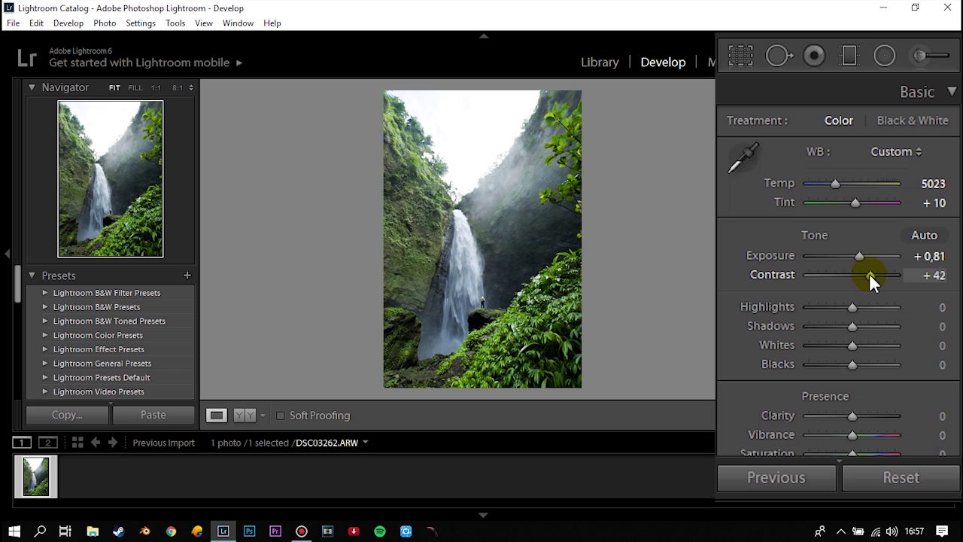
pyautogui.moveTo(853, 306); pyautogui.dragTo(817, 308)
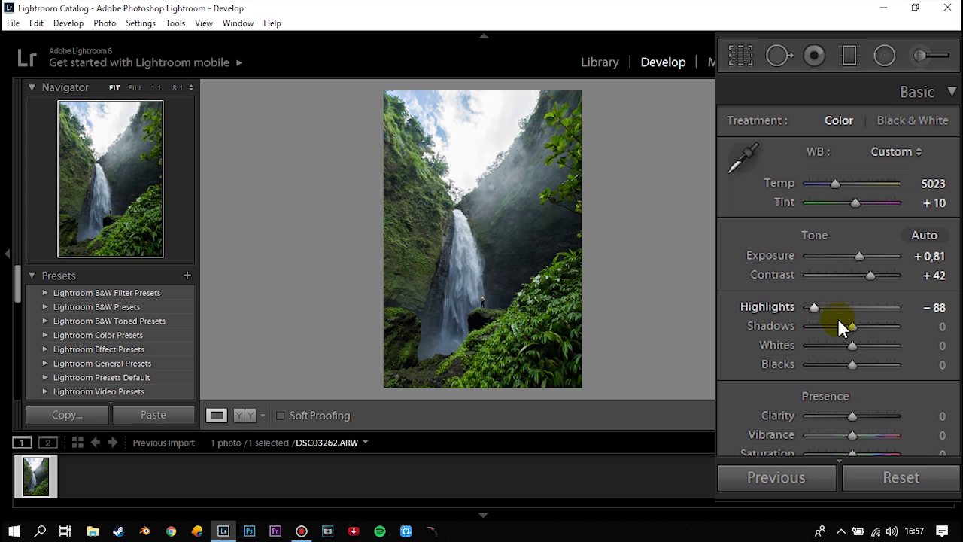
pyautogui.moveTo(853, 326)
pyautogui.mouseDown()
pyautogui.moveTo(872, 325)
pyautogui.moveTo(857, 342)
pyautogui.moveTo(876, 340)
pyautogui.mouseUp()
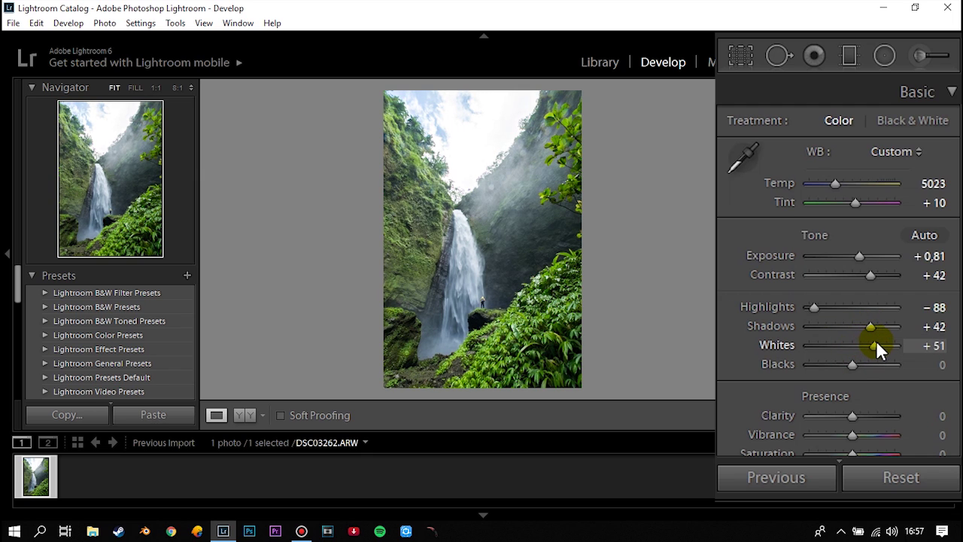
pyautogui.moveTo(848, 361); pyautogui.dragTo(837, 360)
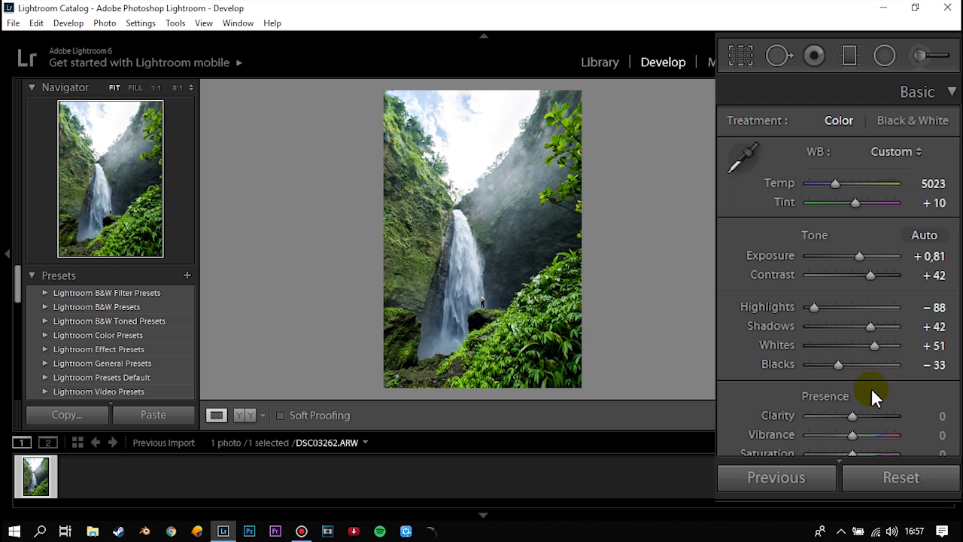
pyautogui.moveTo(852, 415); pyautogui.dragTo(865, 415)
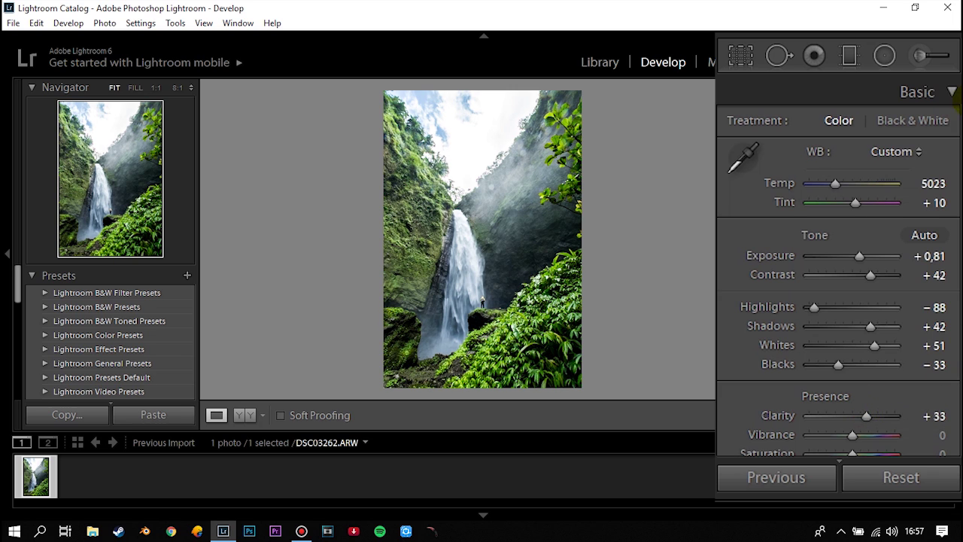
pyautogui.scroll(-5, 838, 268)
pyautogui.scroll(-2, 839, 268)
# Fade the RGB tone curve by lifting its black point and lowering its white point
pyautogui.scroll(-2, 839, 268)
pyautogui.scroll(-1, 839, 267)
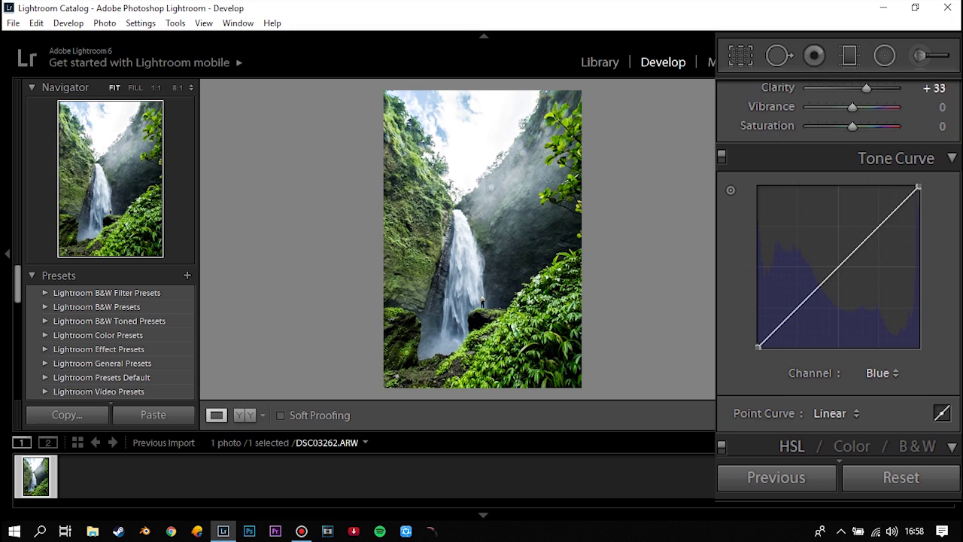
pyautogui.scroll(-1, 838, 268)
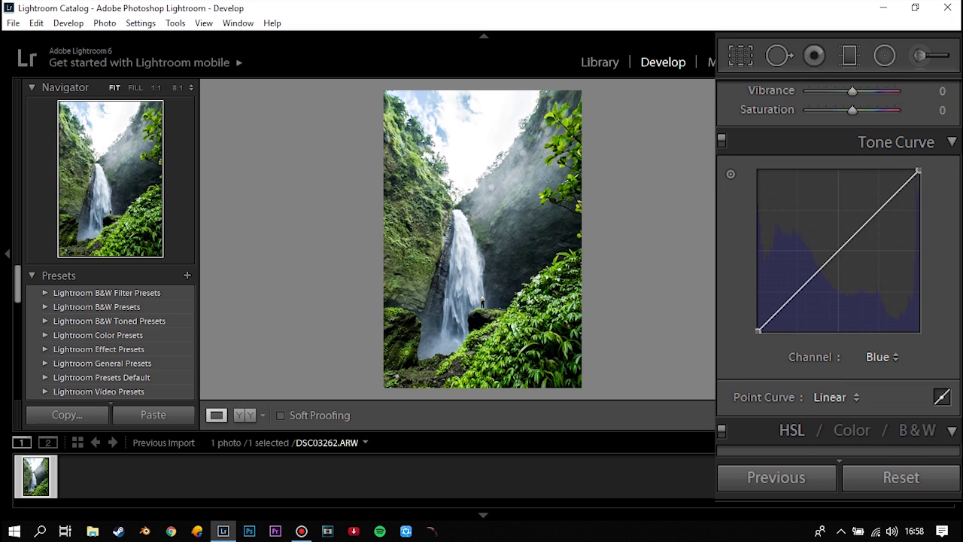
pyautogui.click(889, 356)
pyautogui.click(863, 380)
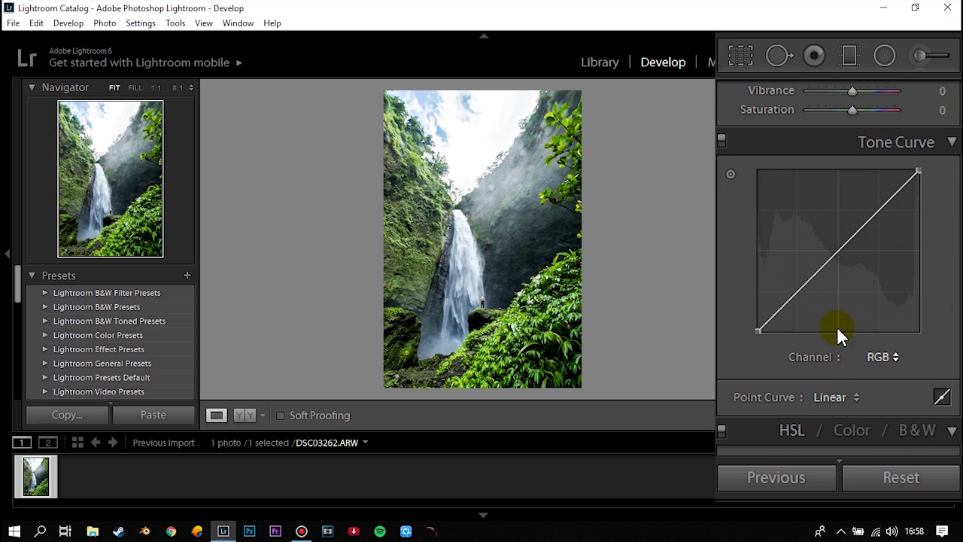
pyautogui.click(797, 292)
pyautogui.click(879, 213)
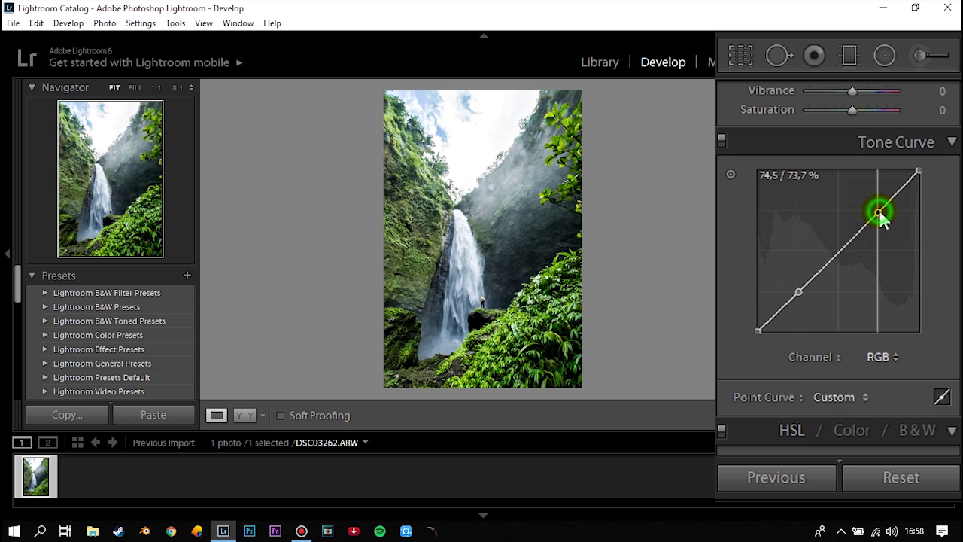
pyautogui.moveTo(757, 332); pyautogui.dragTo(755, 324)
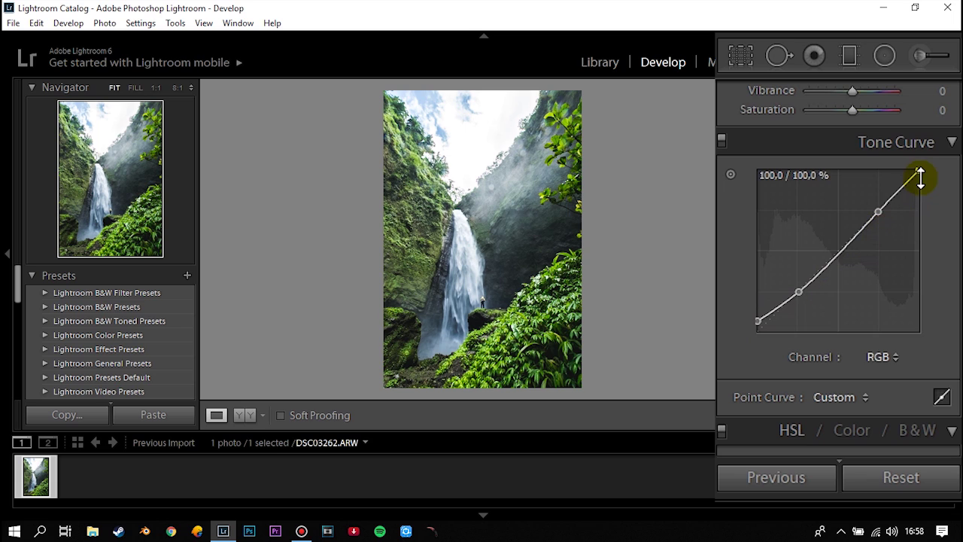
pyautogui.moveTo(920, 178); pyautogui.dragTo(923, 183)
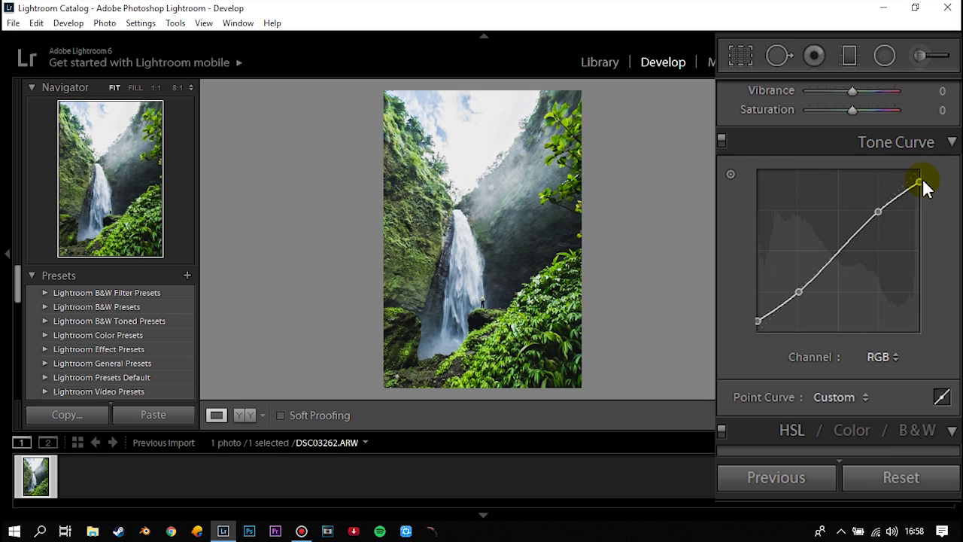
# Pull down the Red channel curve's shadows to reduce red
pyautogui.click(875, 357)
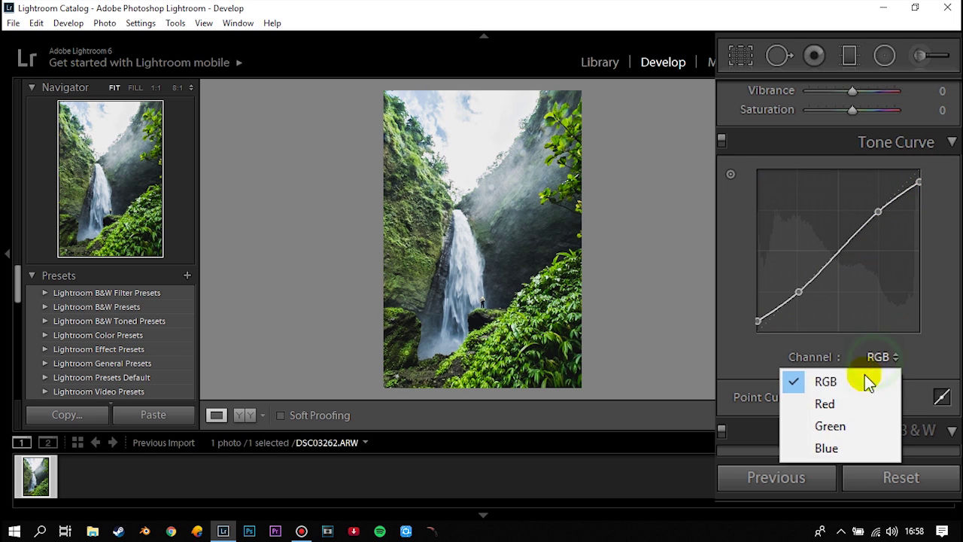
pyautogui.click(835, 404)
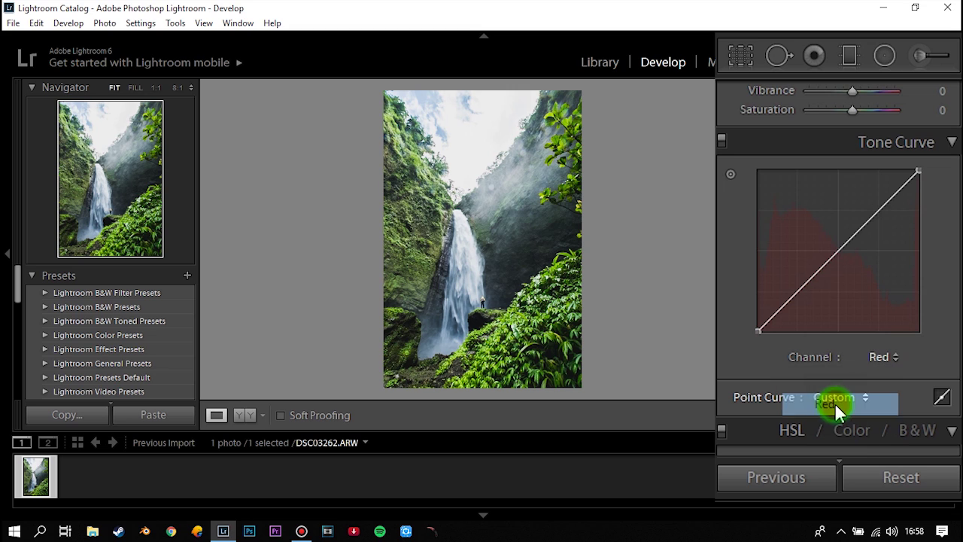
pyautogui.click(798, 289)
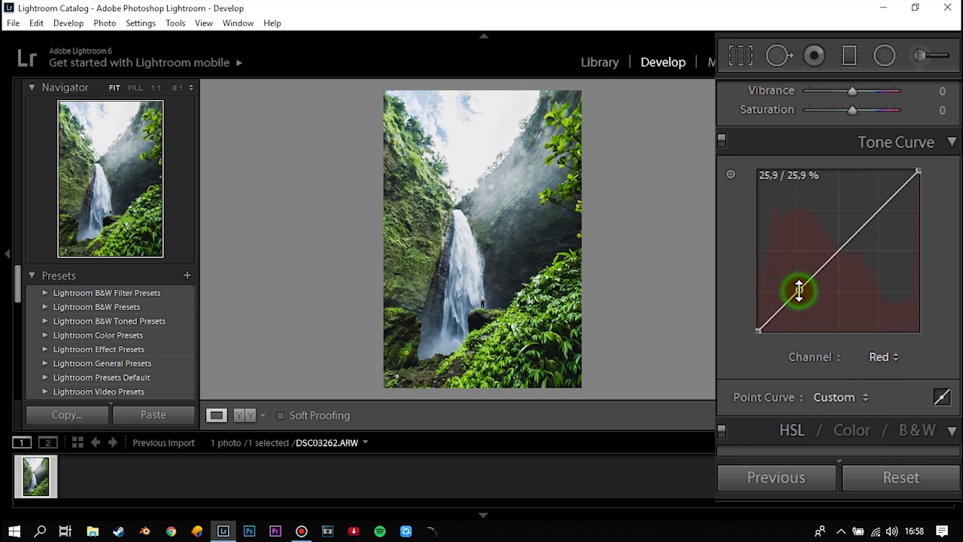
pyautogui.click(838, 251)
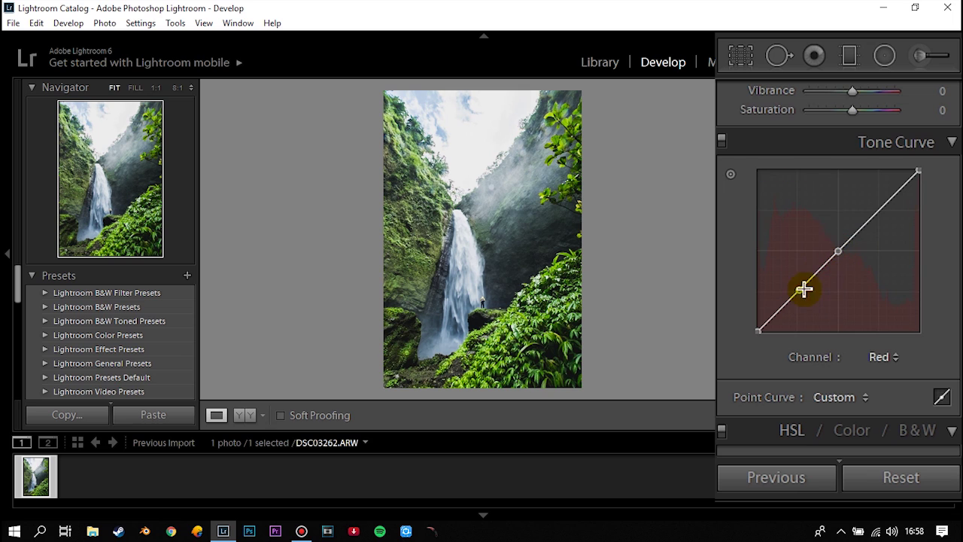
pyautogui.moveTo(798, 291); pyautogui.dragTo(798, 303)
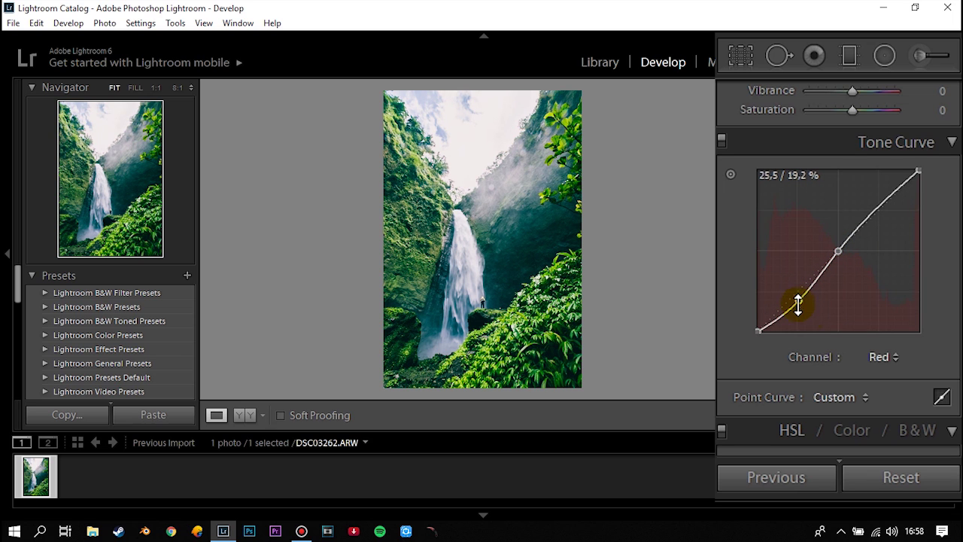
# Raise the Blue channel curve's shadows to add teal tones
pyautogui.click(893, 357)
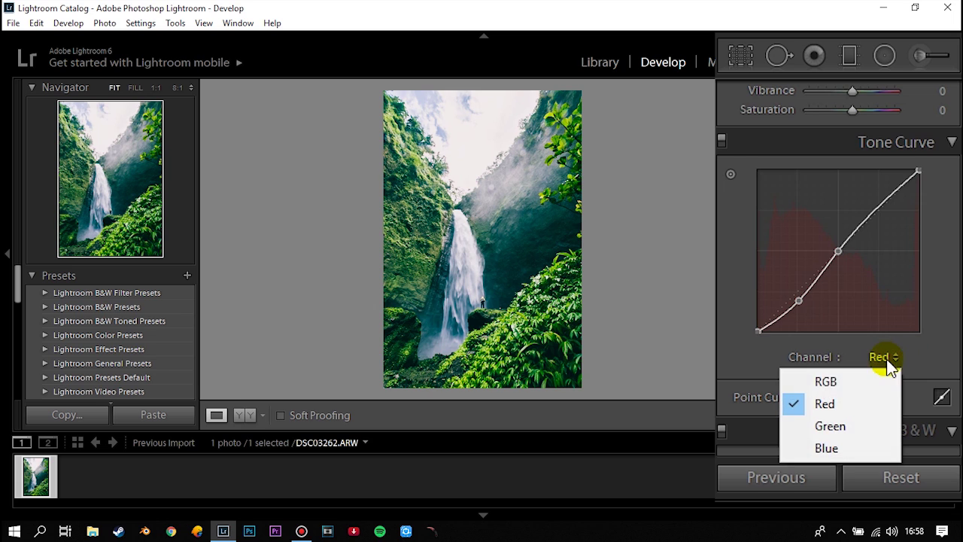
pyautogui.click(827, 448)
pyautogui.click(798, 290)
pyautogui.click(837, 249)
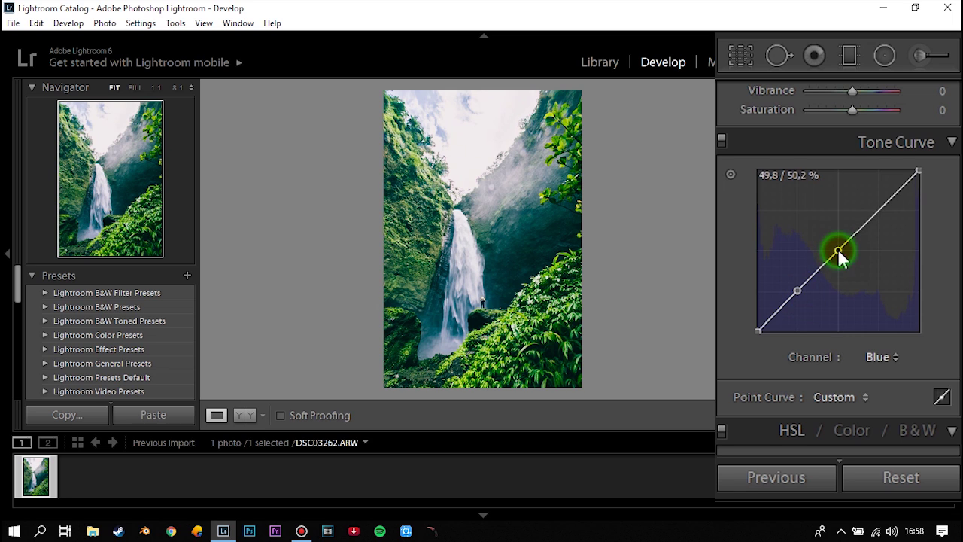
pyautogui.click(798, 290)
pyautogui.moveTo(798, 288); pyautogui.dragTo(796, 280)
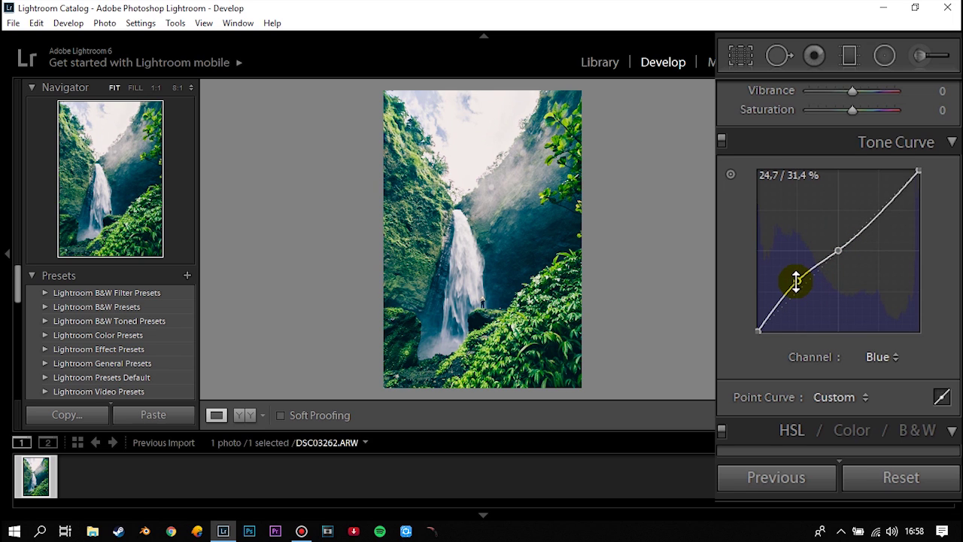
# Set the tone curve regions to Highlights -21 and Lights -58, then scroll down to HSL
pyautogui.click(939, 396)
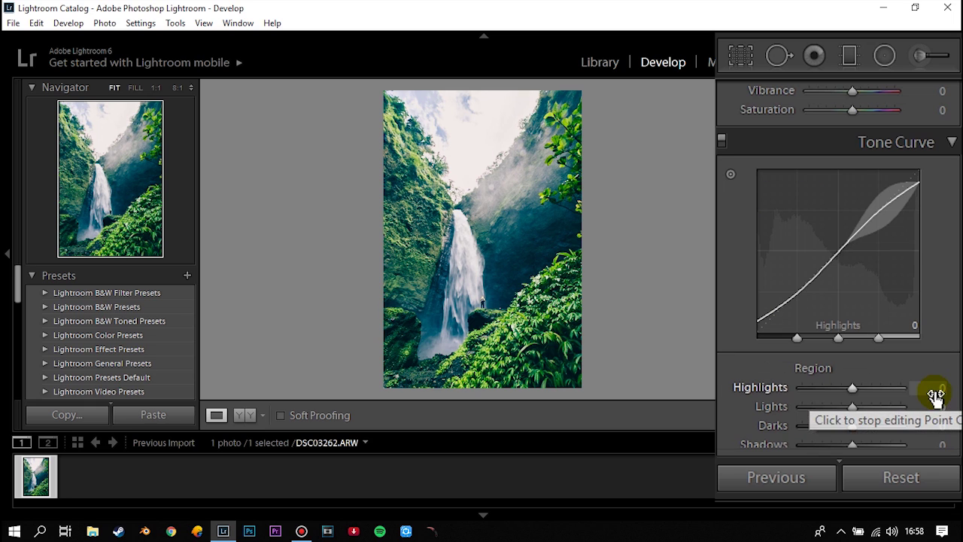
pyautogui.moveTo(848, 387)
pyautogui.mouseDown()
pyautogui.moveTo(839, 388)
pyautogui.moveTo(849, 407)
pyautogui.moveTo(824, 407)
pyautogui.mouseUp()
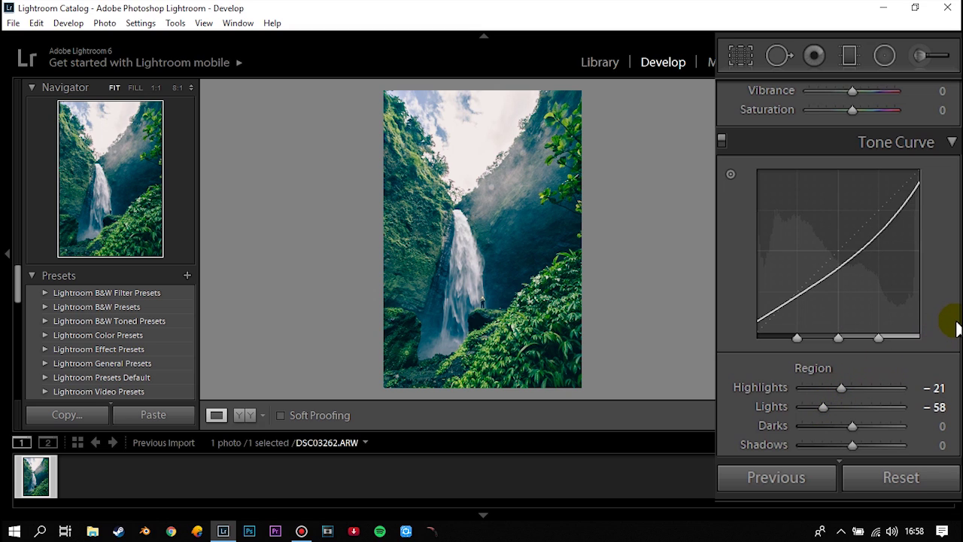
pyautogui.scroll(-2, 839, 269)
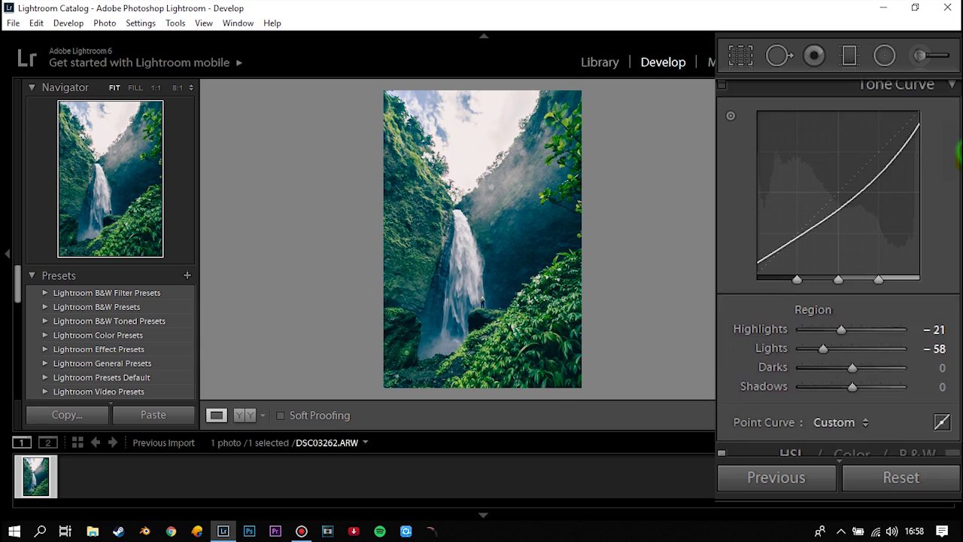
pyautogui.scroll(-2, 839, 268)
pyautogui.scroll(-4, 839, 268)
pyautogui.scroll(-1, 839, 269)
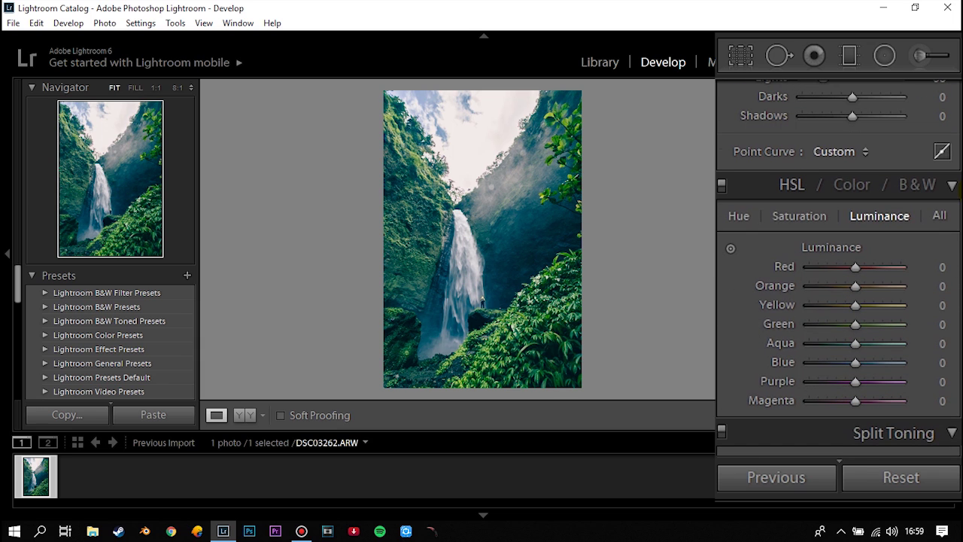
# In the HSL Hue tab set Red -9, Orange +13, Yellow -100, Green -100, Aqua +24, Blue -28, Purple -100
pyautogui.click(744, 214)
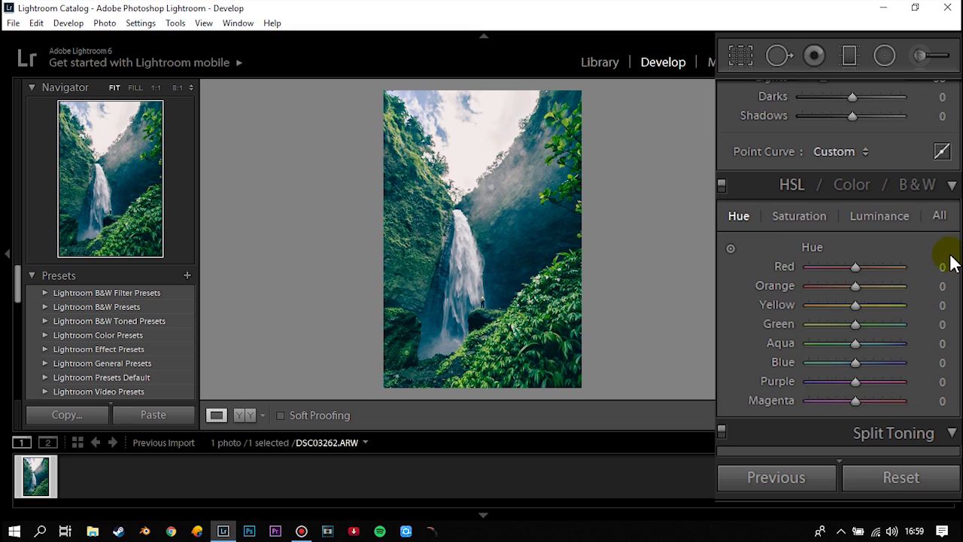
pyautogui.click(856, 267)
pyautogui.moveTo(857, 266); pyautogui.dragTo(851, 267)
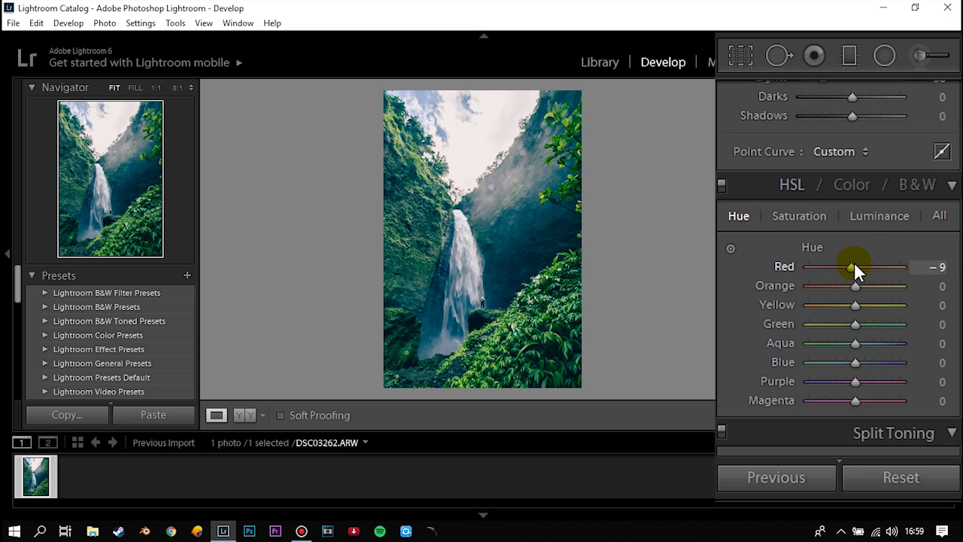
pyautogui.moveTo(858, 285); pyautogui.dragTo(863, 285)
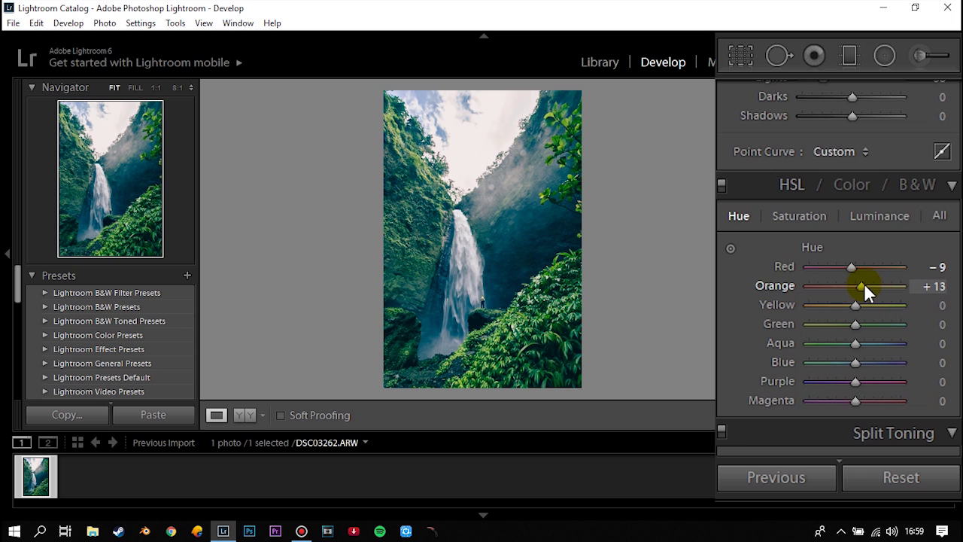
pyautogui.click(857, 306)
pyautogui.moveTo(858, 308)
pyautogui.mouseDown()
pyautogui.moveTo(808, 308)
pyautogui.moveTo(787, 323)
pyautogui.mouseUp()
pyautogui.click(853, 325)
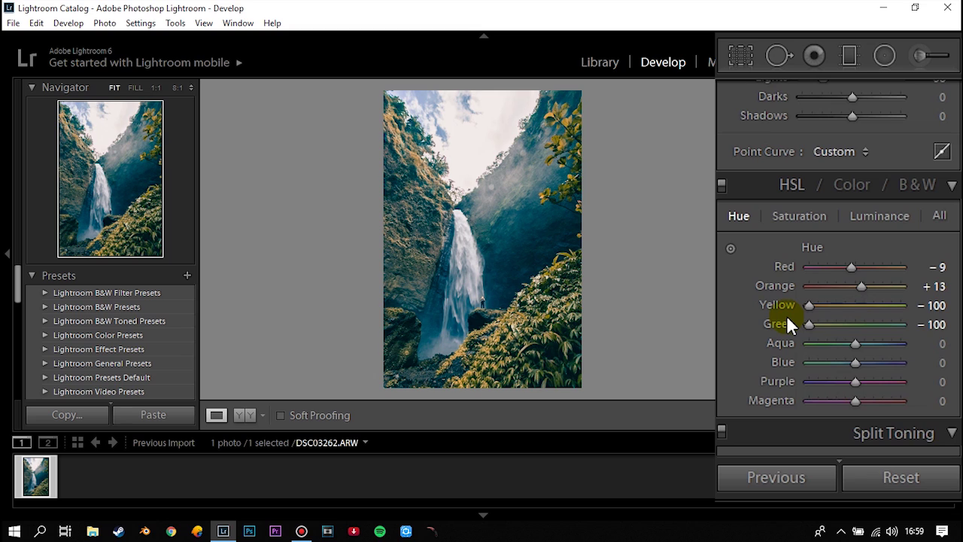
pyautogui.moveTo(857, 343); pyautogui.dragTo(869, 340)
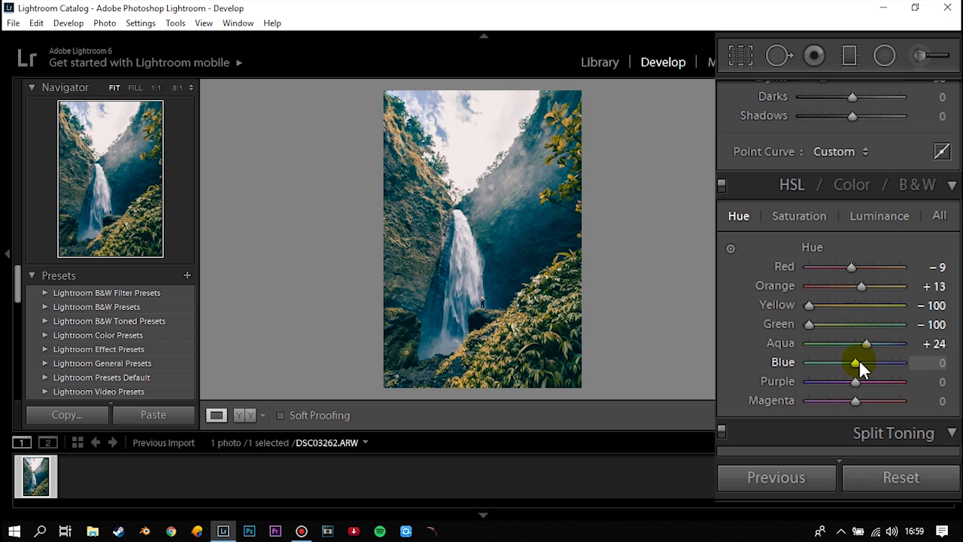
pyautogui.moveTo(859, 360); pyautogui.dragTo(846, 360)
pyautogui.moveTo(855, 382); pyautogui.dragTo(779, 379)
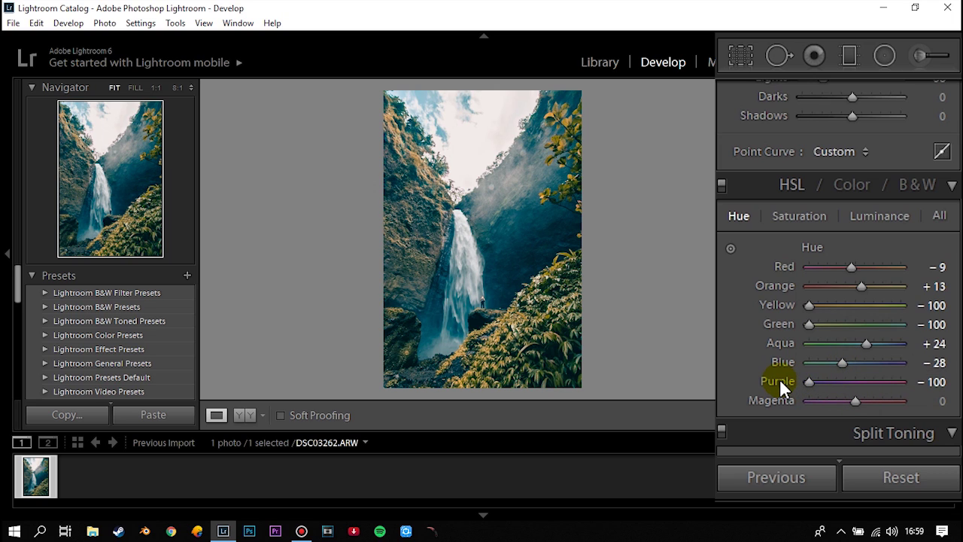
pyautogui.click(811, 211)
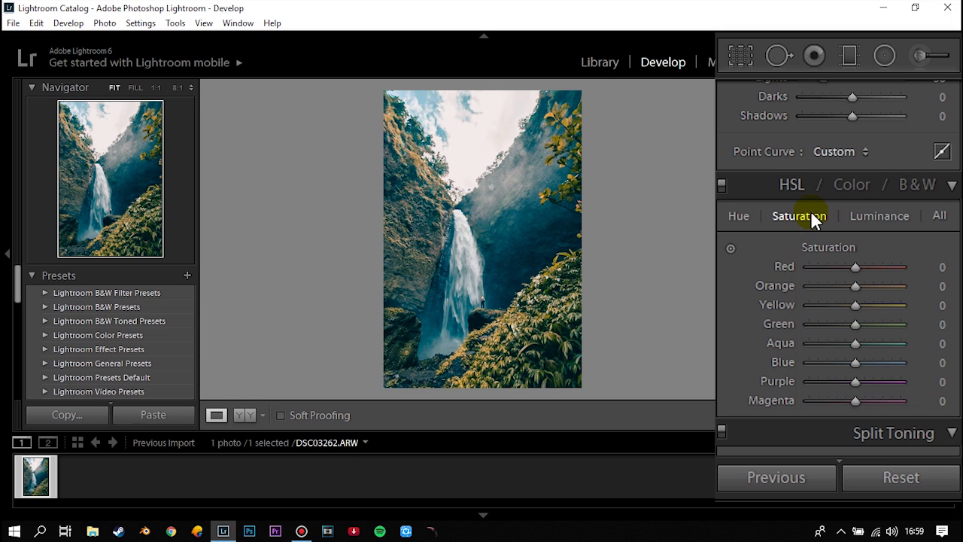
# Set HSL saturation to Red +13, Orange -17, Yellow +67, Green -33, Aqua -70, Blue -41, Magenta -11
pyautogui.moveTo(857, 268); pyautogui.dragTo(863, 270)
pyautogui.moveTo(855, 286); pyautogui.dragTo(847, 287)
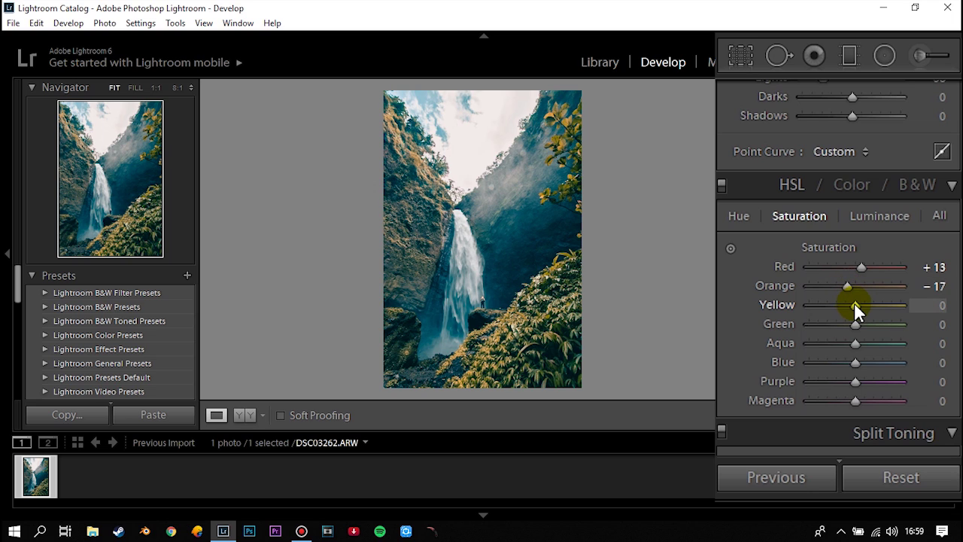
pyautogui.moveTo(854, 305); pyautogui.dragTo(886, 305)
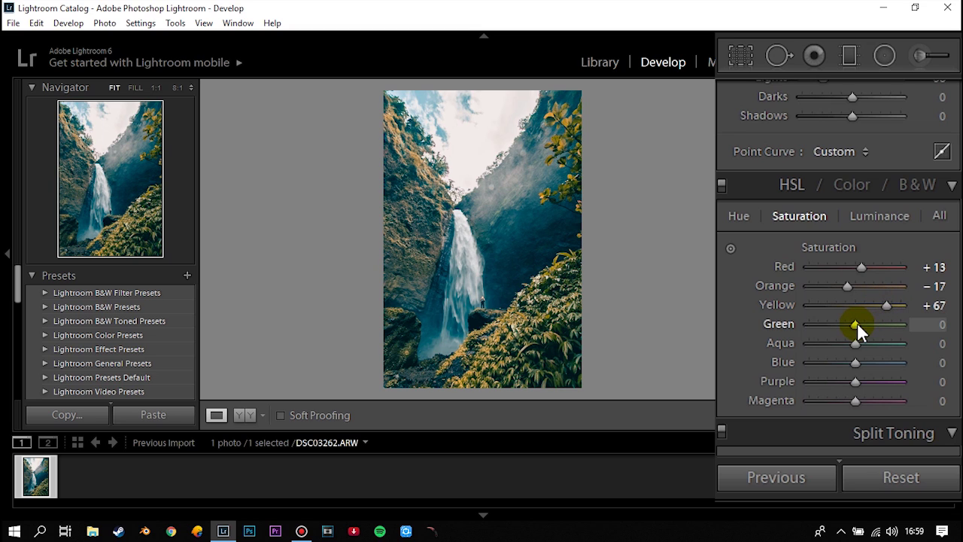
pyautogui.moveTo(857, 324); pyautogui.dragTo(842, 321)
pyautogui.moveTo(854, 343); pyautogui.dragTo(822, 347)
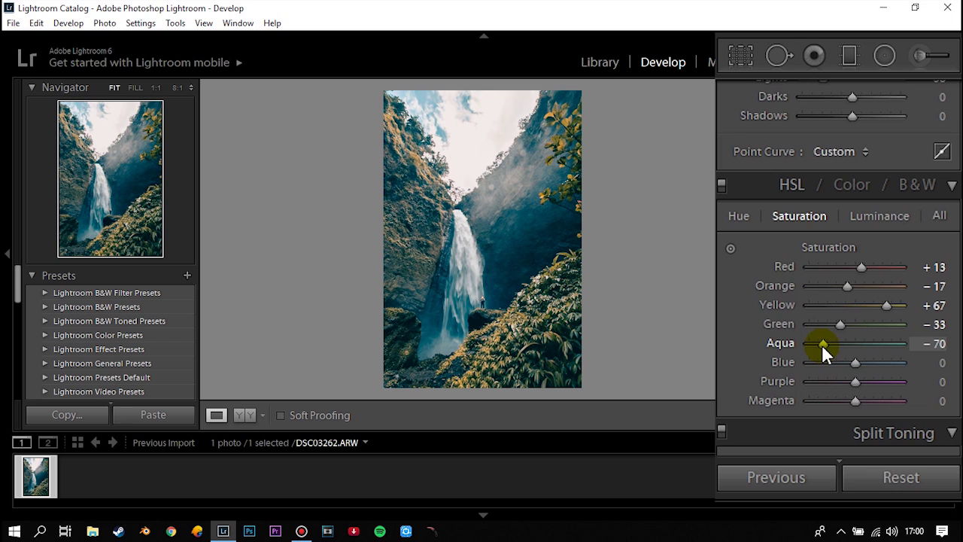
pyautogui.moveTo(855, 362); pyautogui.dragTo(839, 364)
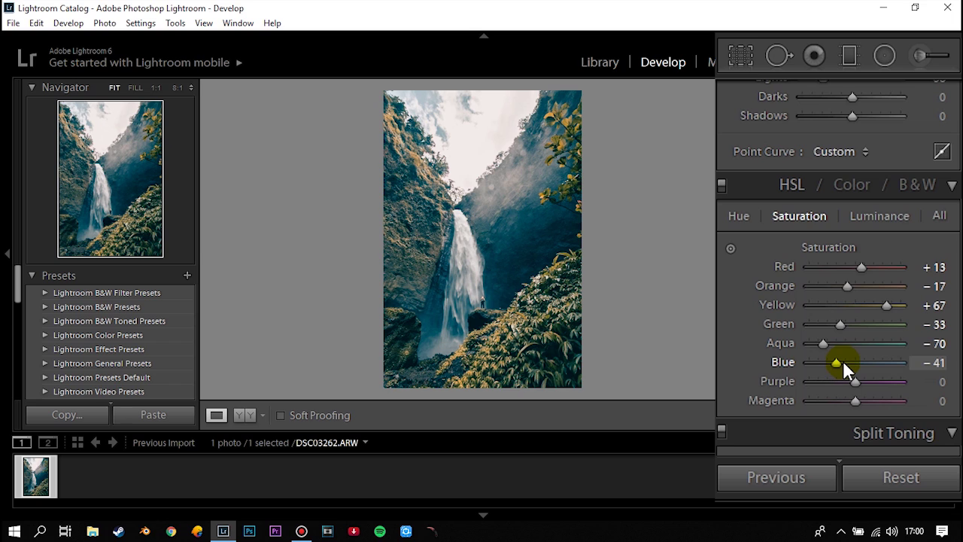
pyautogui.moveTo(855, 401); pyautogui.dragTo(848, 406)
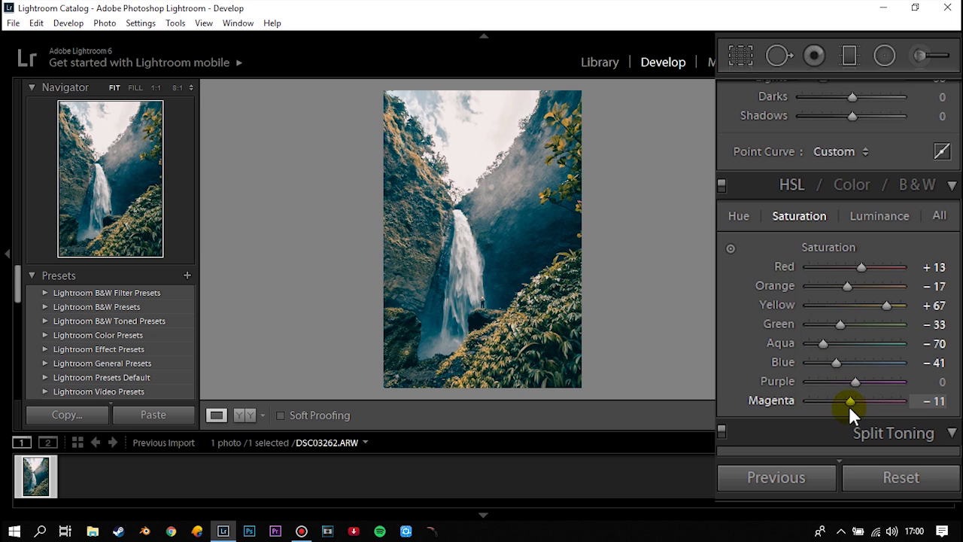
# Set HSL luminance to Red -9, Orange +11 and Blue +22, then scroll to Split Toning
pyautogui.click(891, 215)
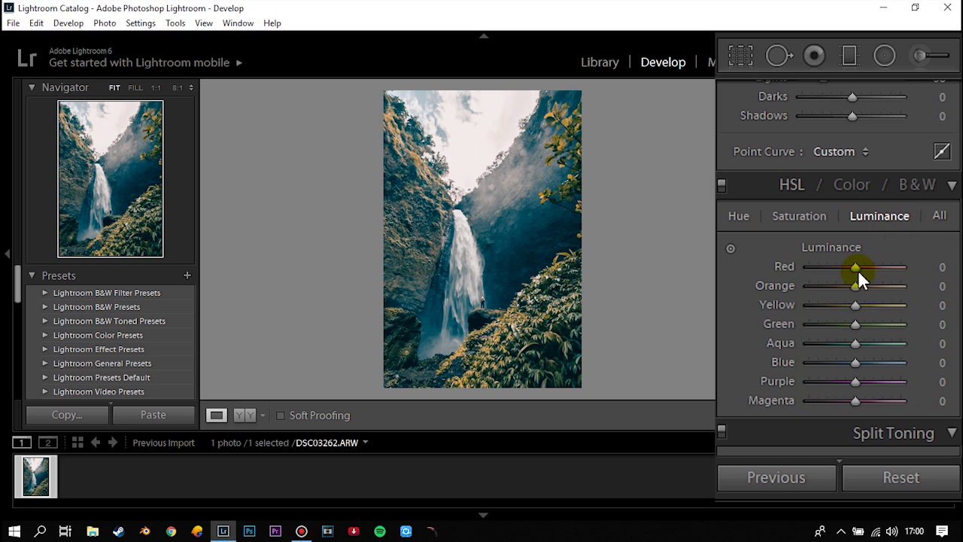
pyautogui.moveTo(855, 267); pyautogui.dragTo(863, 288)
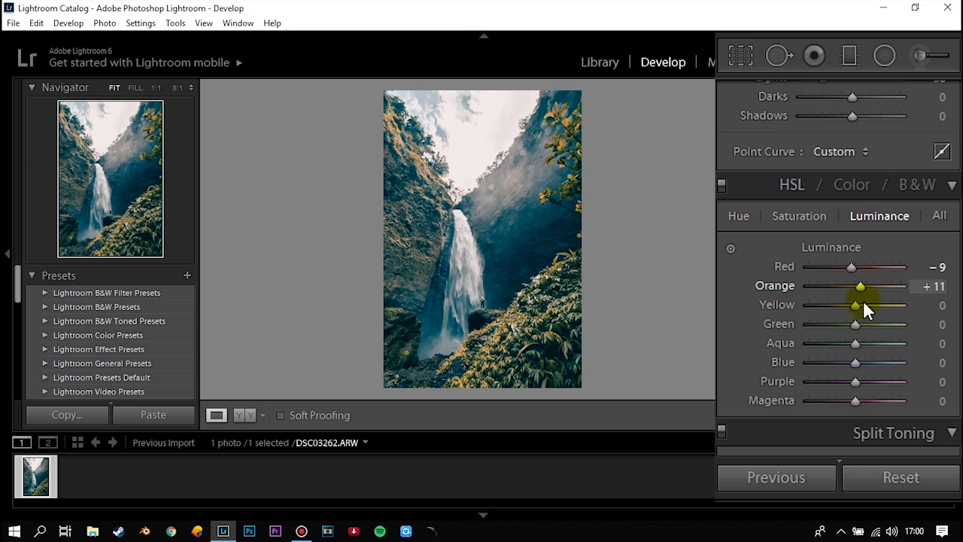
pyautogui.moveTo(855, 362); pyautogui.dragTo(865, 362)
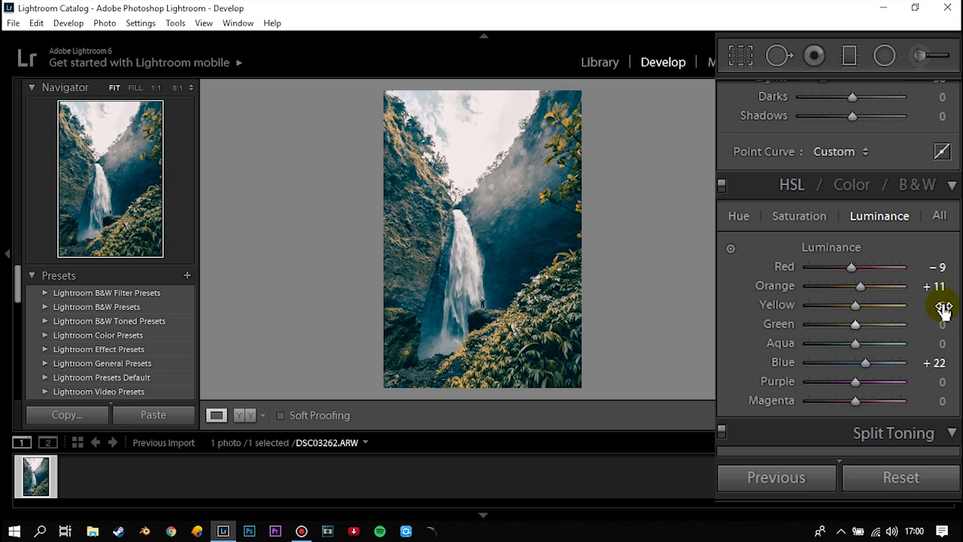
pyautogui.moveTo(959, 194); pyautogui.dragTo(961, 230)
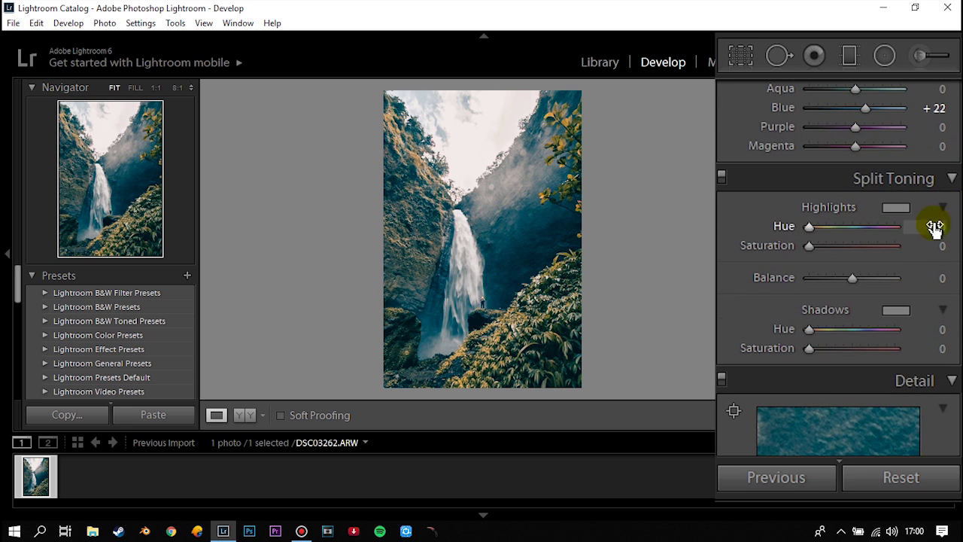
# Tint highlights at hue 243 and shadows at hue 234, both with saturation 8
pyautogui.moveTo(809, 227); pyautogui.dragTo(821, 227)
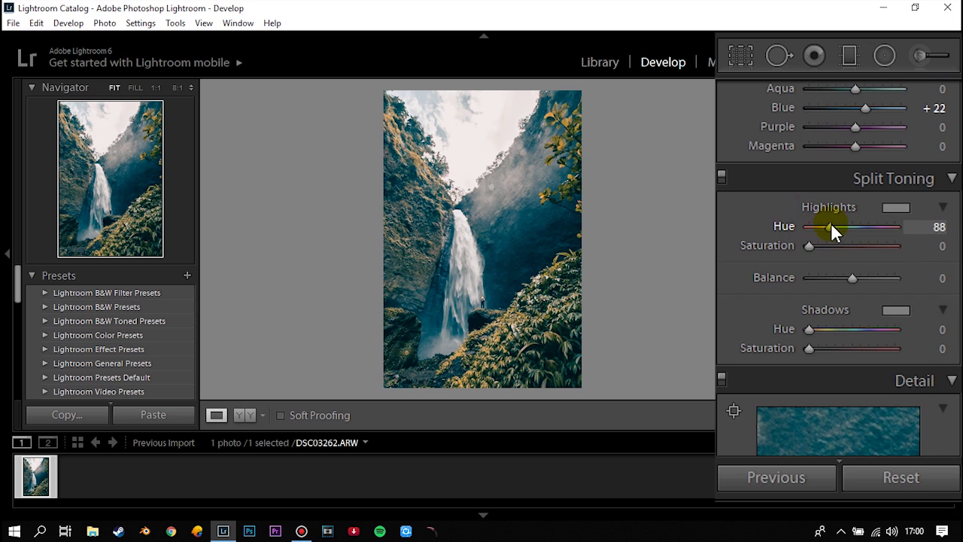
pyautogui.moveTo(821, 226); pyautogui.dragTo(867, 224)
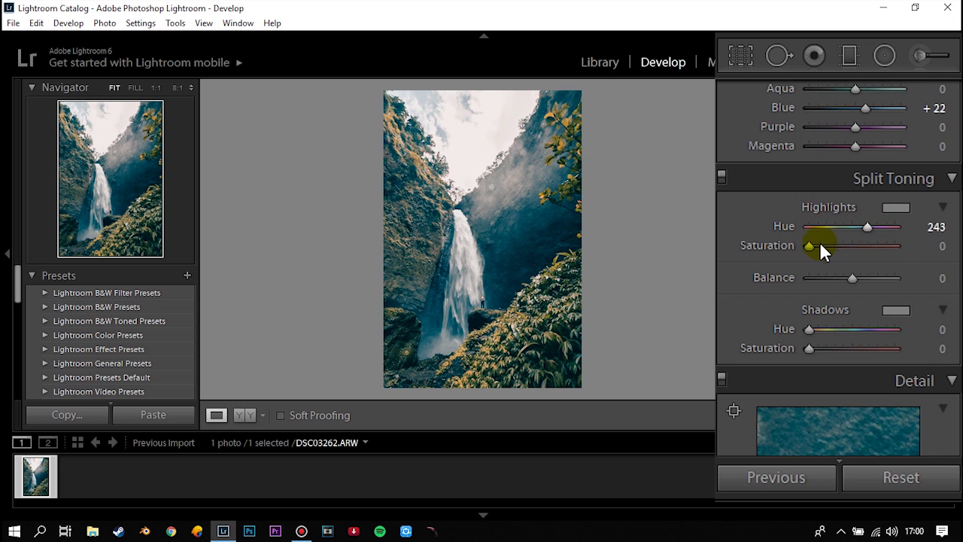
pyautogui.moveTo(809, 246); pyautogui.dragTo(816, 245)
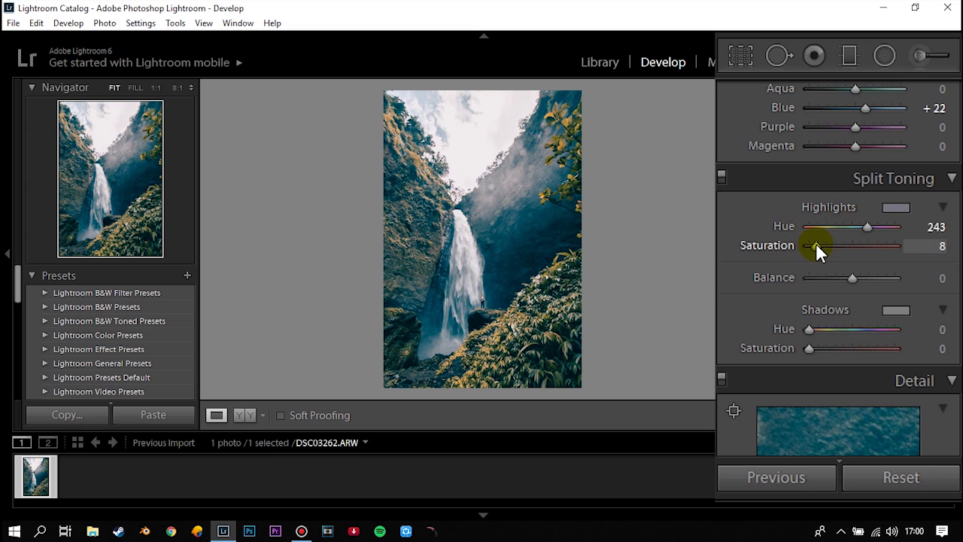
pyautogui.moveTo(809, 328); pyautogui.dragTo(865, 329)
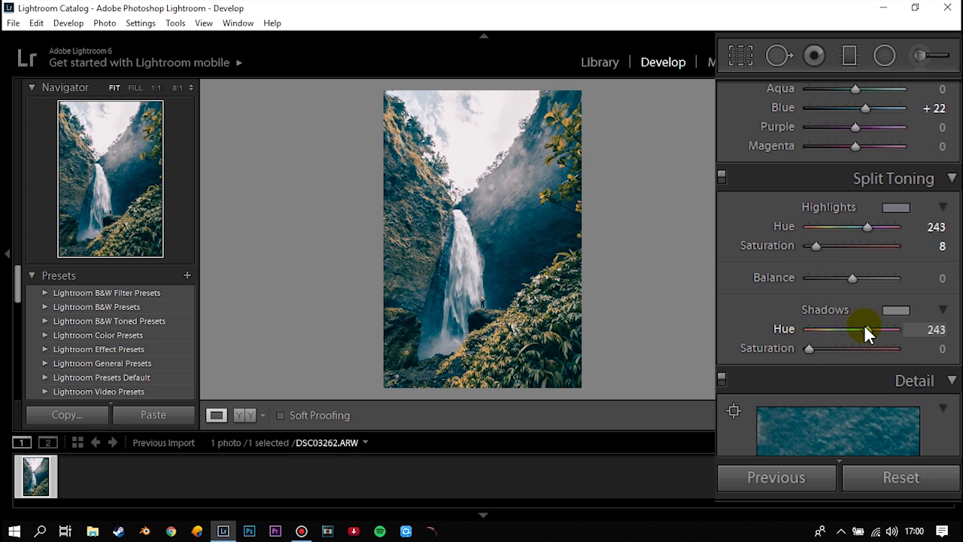
pyautogui.moveTo(810, 348); pyautogui.dragTo(817, 347)
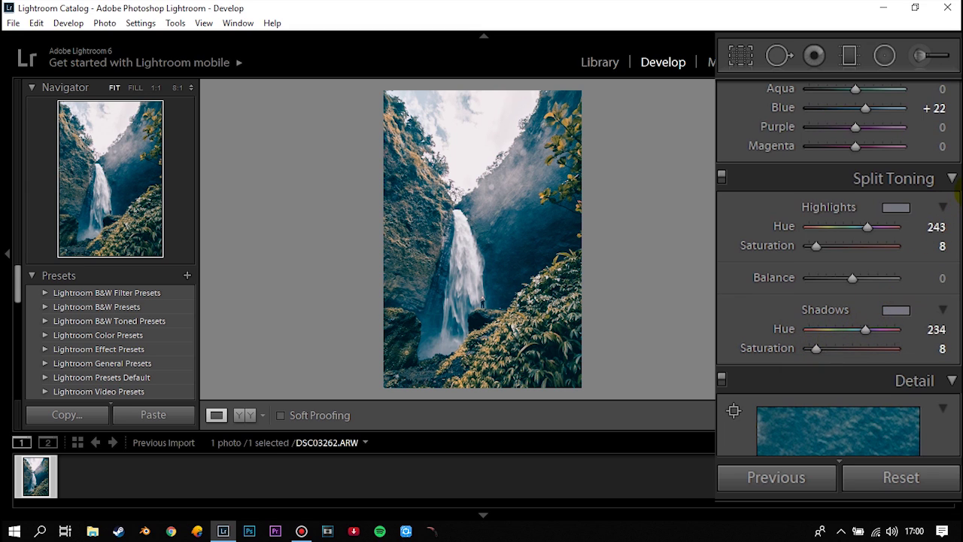
pyautogui.scroll(-1, 957, 194)
# Reduce the sharpening amount to 0 in the Detail panel
pyautogui.scroll(-4, 957, 206)
pyautogui.scroll(-3, 959, 222)
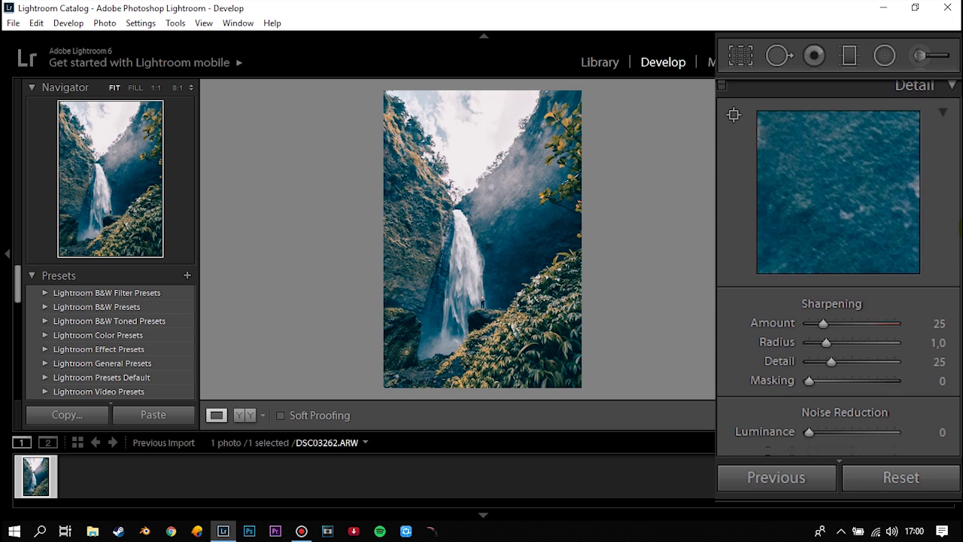
pyautogui.moveTo(831, 362)
pyautogui.mouseDown()
pyautogui.moveTo(801, 362)
pyautogui.moveTo(792, 331)
pyautogui.mouseUp()
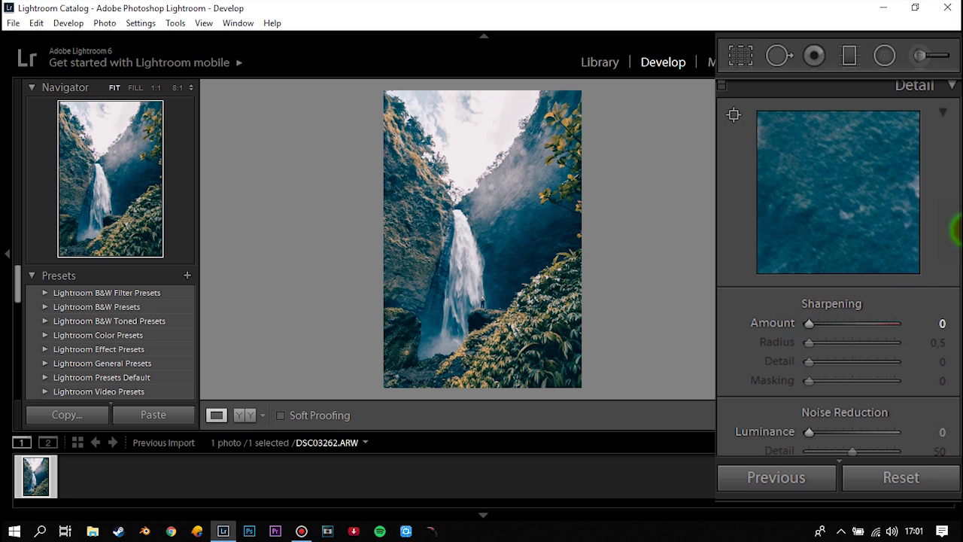
# Set noise reduction to Luminance 20, with Color, Detail and Smoothness at 100
pyautogui.scroll(-2, 957, 245)
pyautogui.scroll(-1, 957, 245)
pyautogui.moveTo(809, 283); pyautogui.dragTo(825, 285)
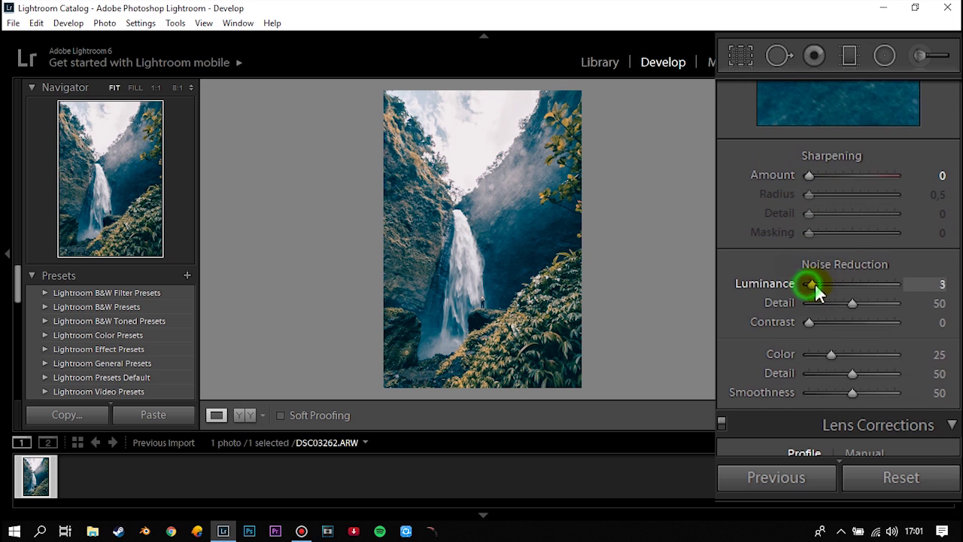
pyautogui.moveTo(830, 354); pyautogui.dragTo(908, 355)
pyautogui.moveTo(852, 374); pyautogui.dragTo(903, 373)
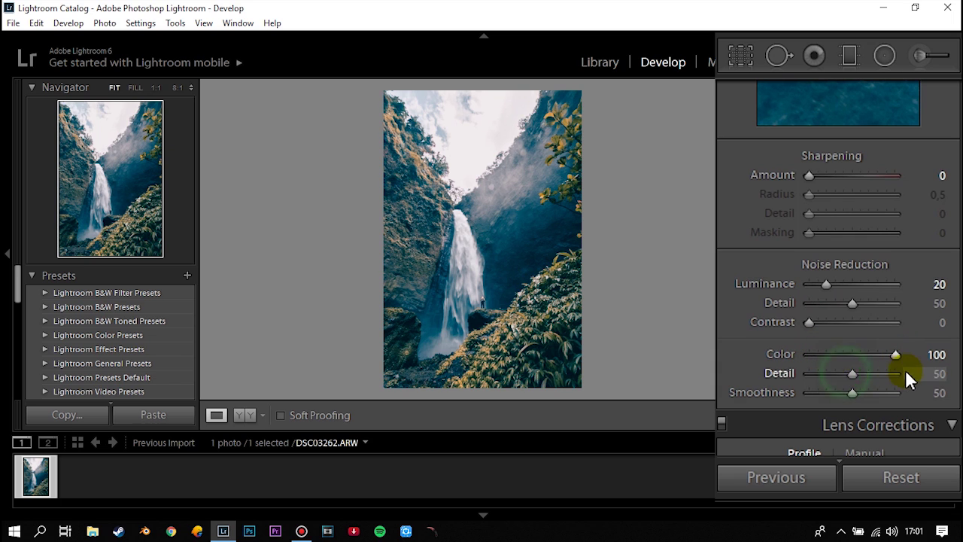
pyautogui.moveTo(851, 392); pyautogui.dragTo(907, 393)
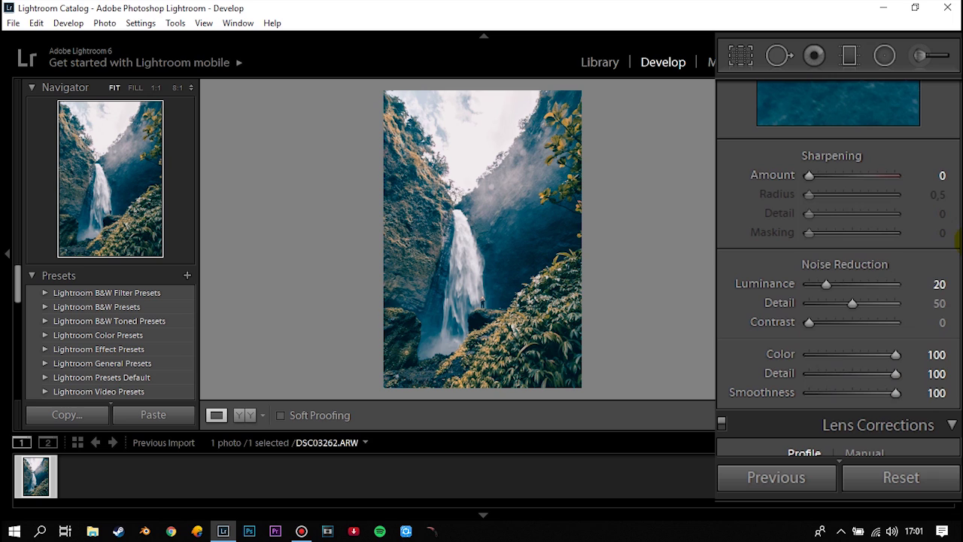
pyautogui.scroll(5, 959, 239)
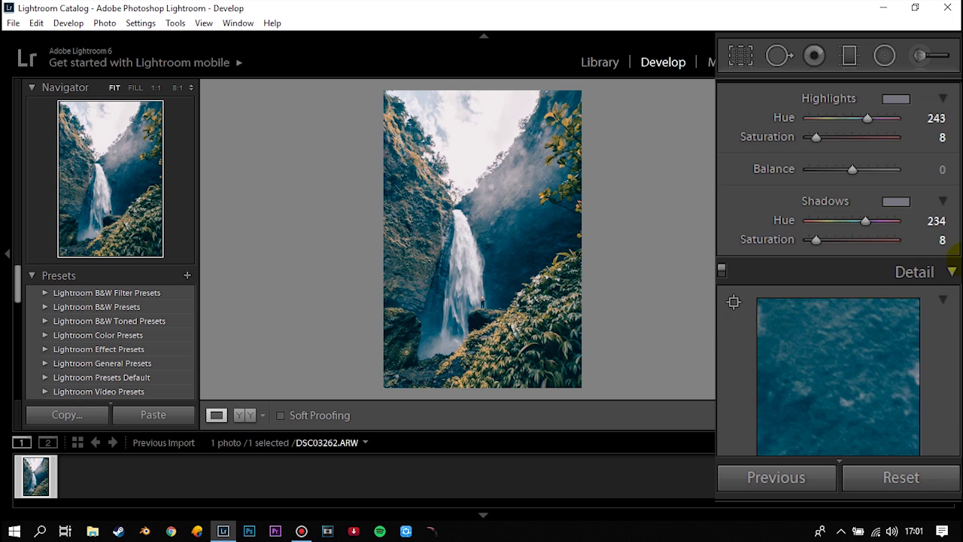
pyautogui.click(953, 273)
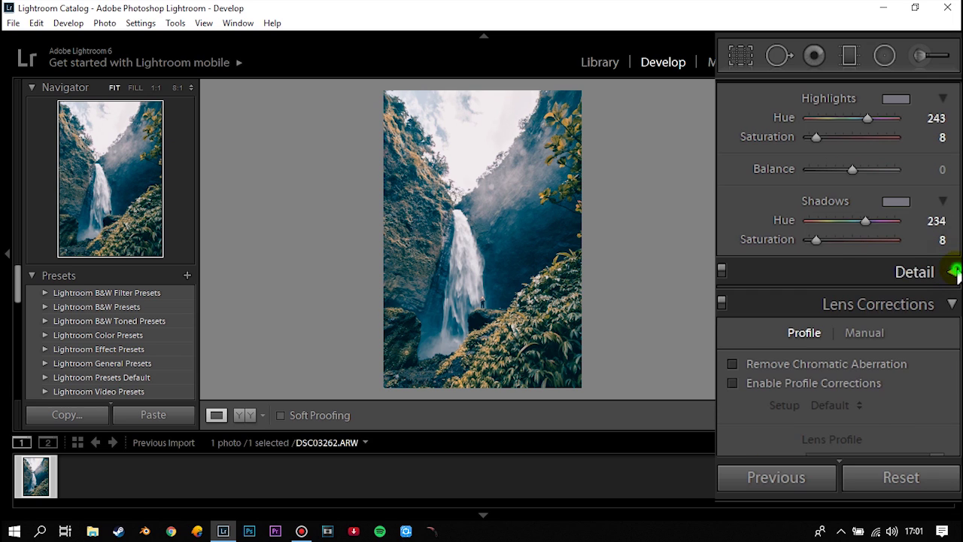
pyautogui.click(953, 272)
# Set calibration Red Hue +28, Red Saturation −7, Green Hue −53, Blue Hue −100, Blue Saturation +100
pyautogui.scroll(-3, 956, 255)
pyautogui.moveTo(957, 249); pyautogui.dragTo(958, 445)
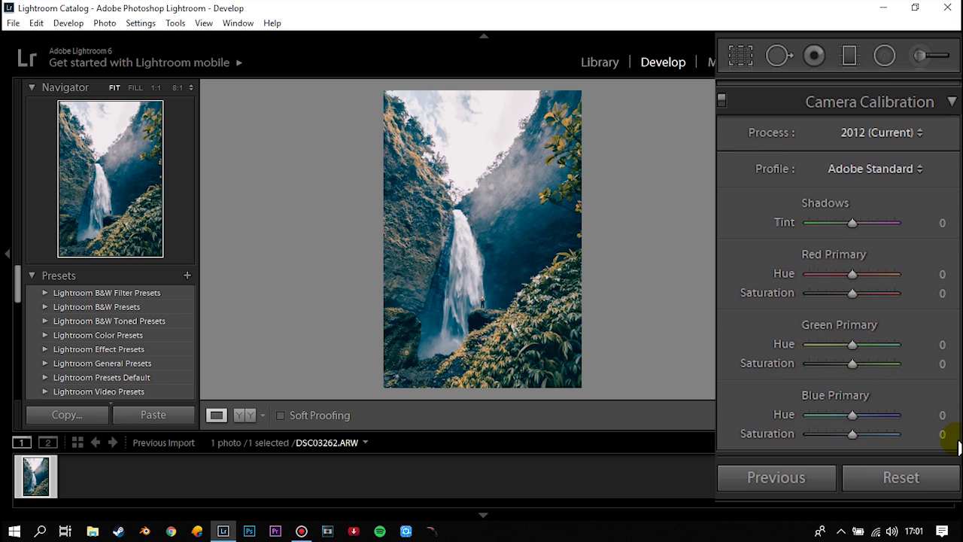
pyautogui.moveTo(853, 274); pyautogui.dragTo(864, 273)
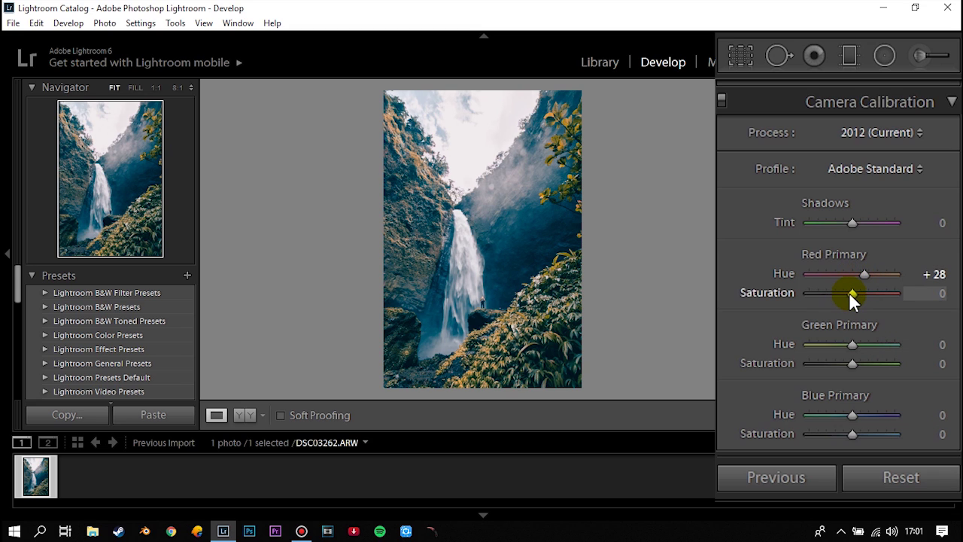
pyautogui.moveTo(848, 291); pyautogui.dragTo(845, 291)
pyautogui.moveTo(848, 344); pyautogui.dragTo(826, 345)
pyautogui.moveTo(851, 414); pyautogui.dragTo(788, 408)
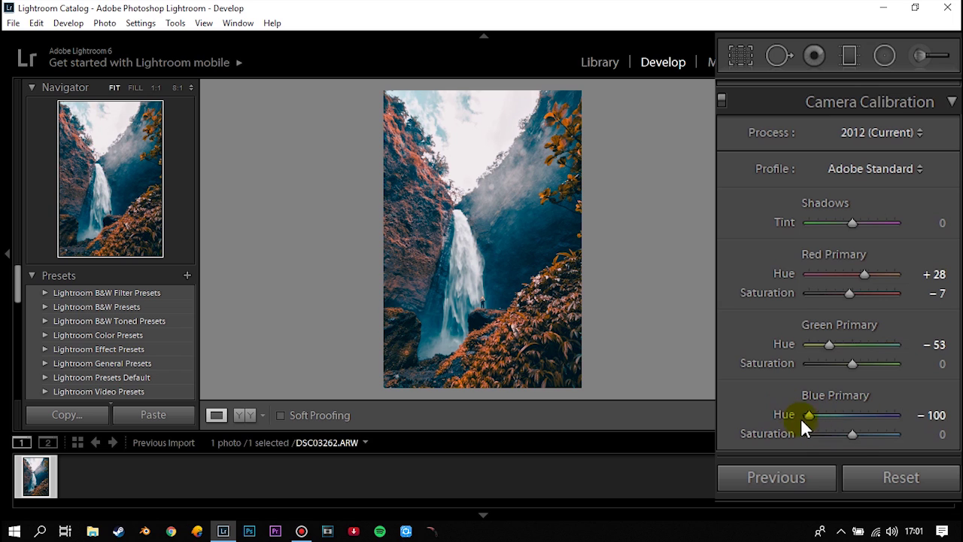
pyautogui.moveTo(851, 434); pyautogui.dragTo(903, 434)
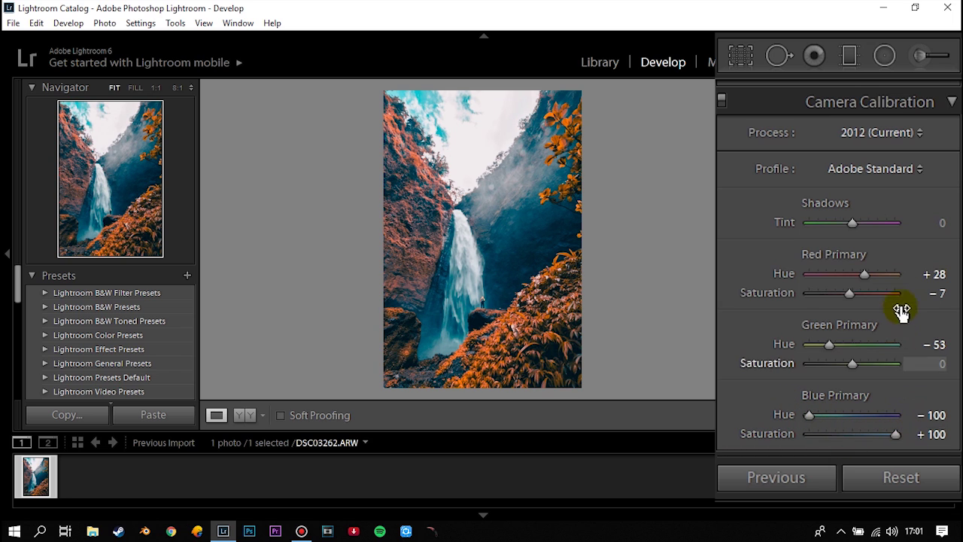
pyautogui.click(842, 53)
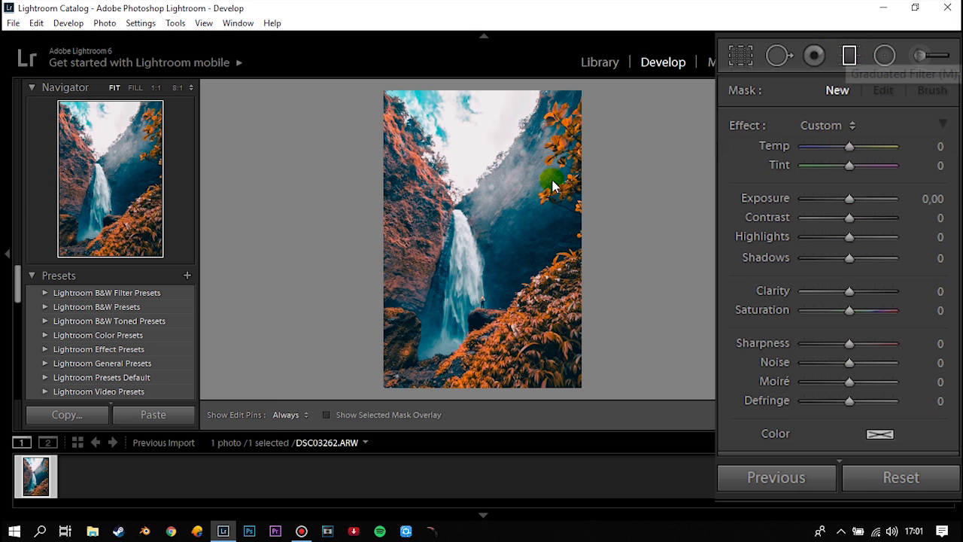
# Draw a diagonal graduated filter with Sharpness 100 and Noise 8, then close the tool
pyautogui.moveTo(450, 164); pyautogui.dragTo(653, 385)
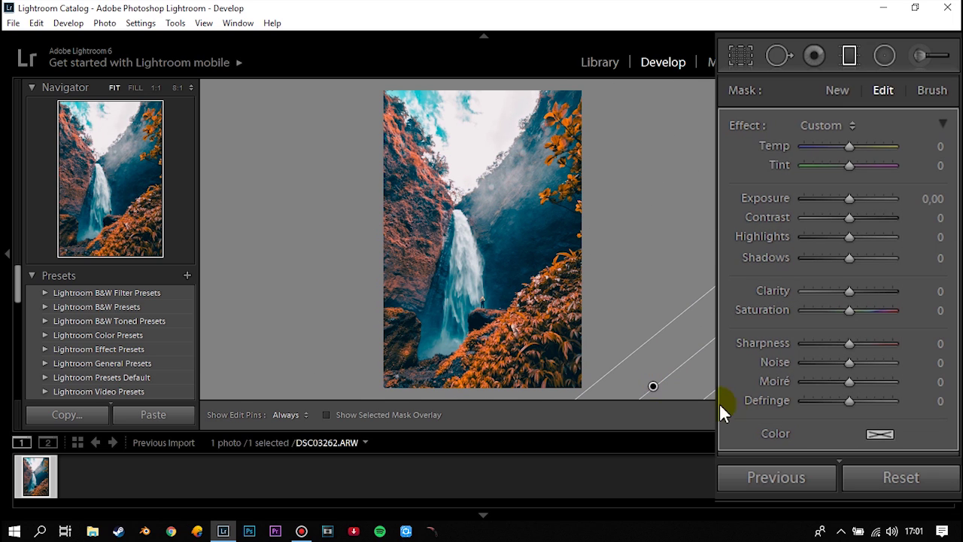
pyautogui.moveTo(848, 343); pyautogui.dragTo(903, 344)
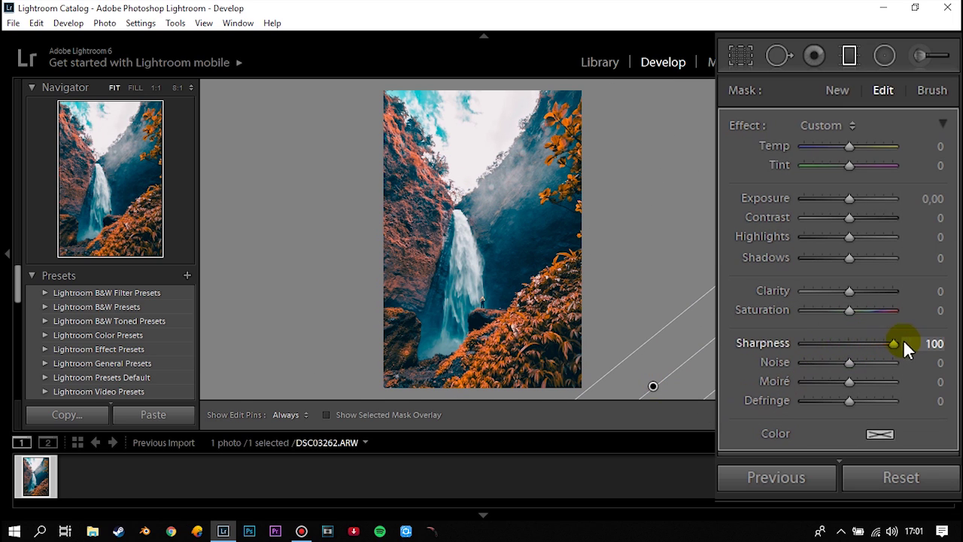
pyautogui.moveTo(850, 363); pyautogui.dragTo(852, 361)
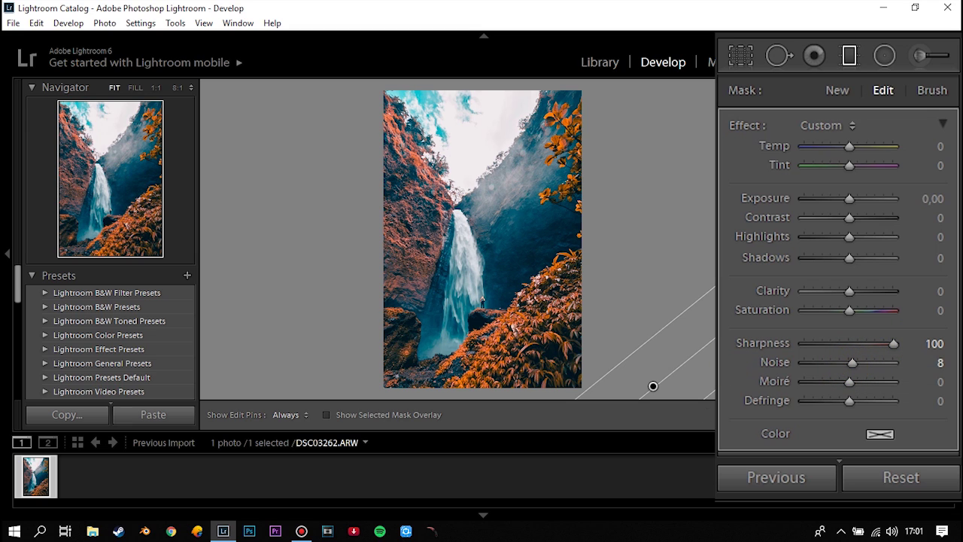
pyautogui.press('m')
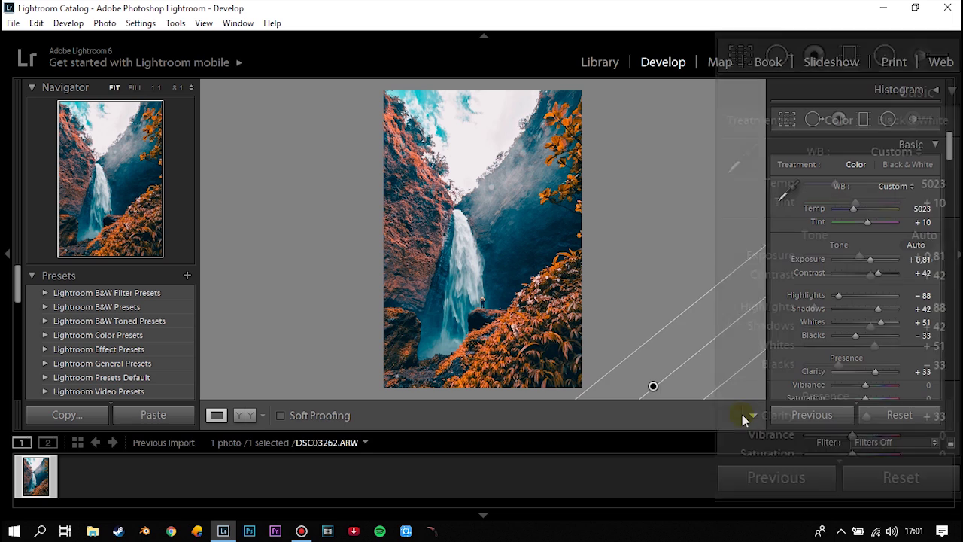
# Compare the teal-and-orange graded waterfall with the original side by side, then return to single Loupe view
pyautogui.click(245, 415)
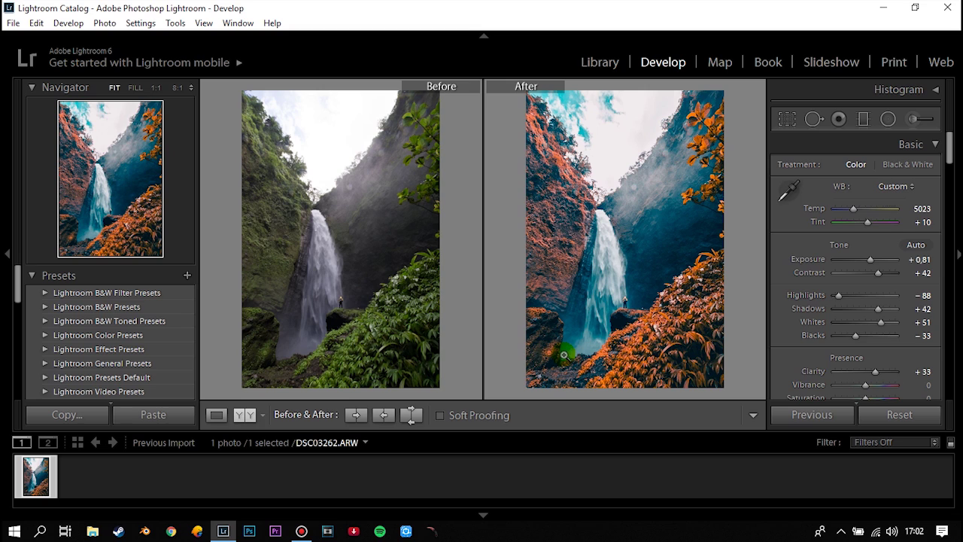
pyautogui.click(217, 415)
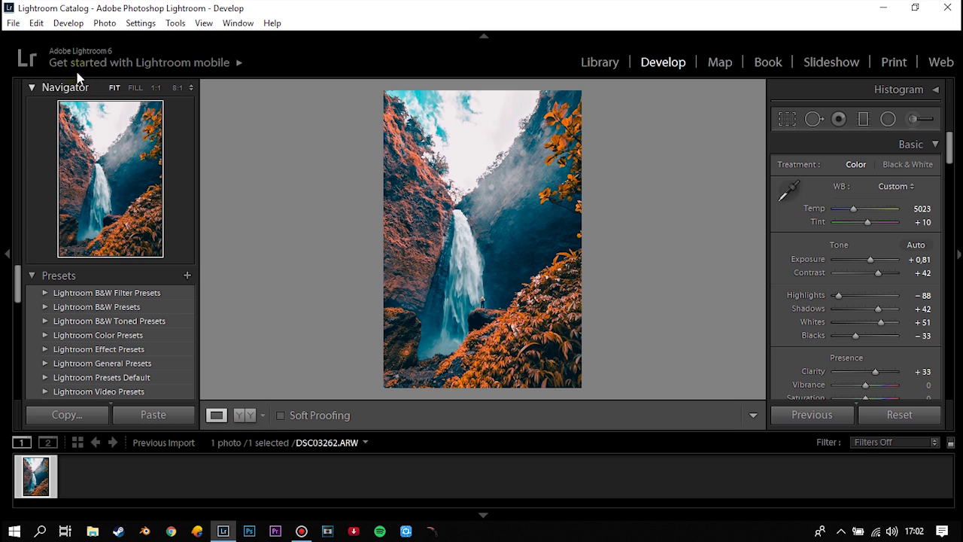
pyautogui.click(14, 23)
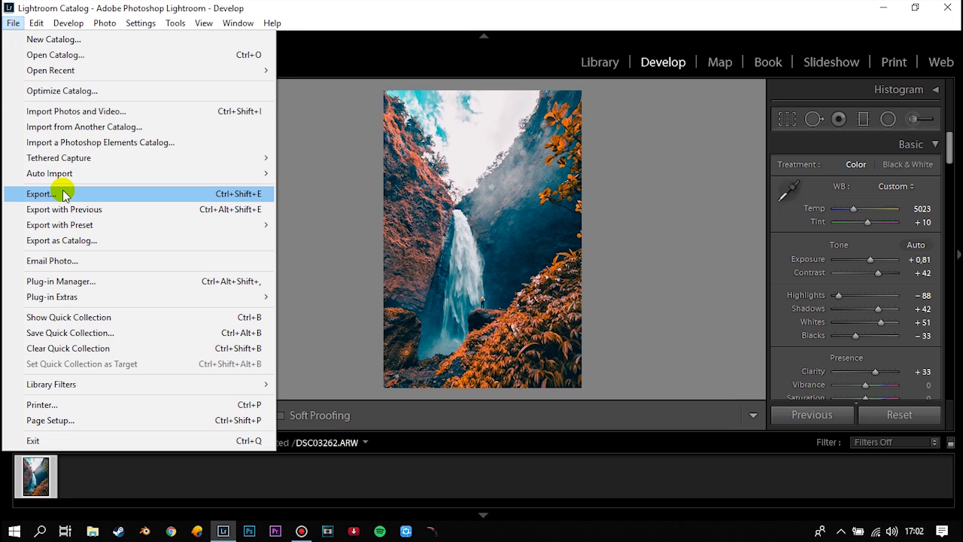
# Export the photo as a quality-100 sRGB JPEG, using a unique name beside the existing DSC03262.JPG
pyautogui.click(64, 195)
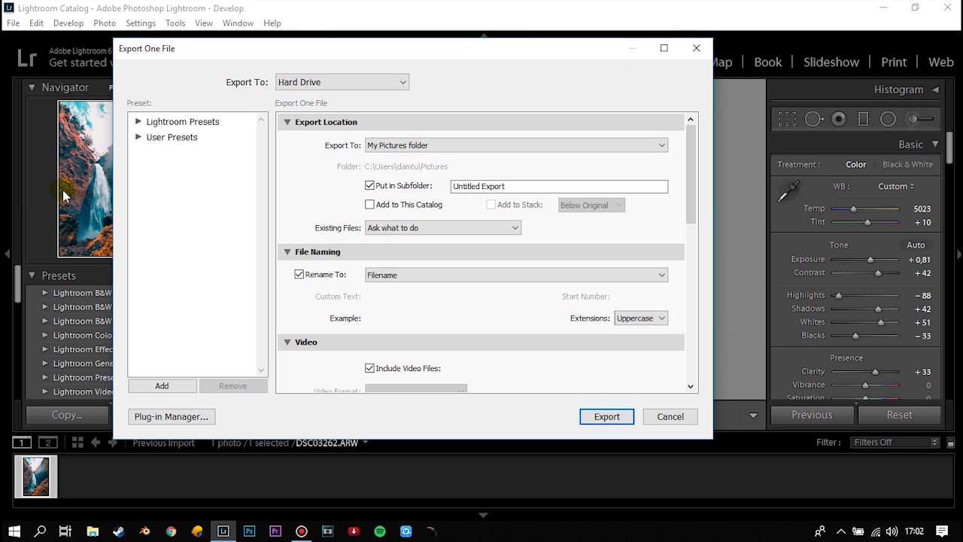
pyautogui.moveTo(691, 198); pyautogui.dragTo(693, 271)
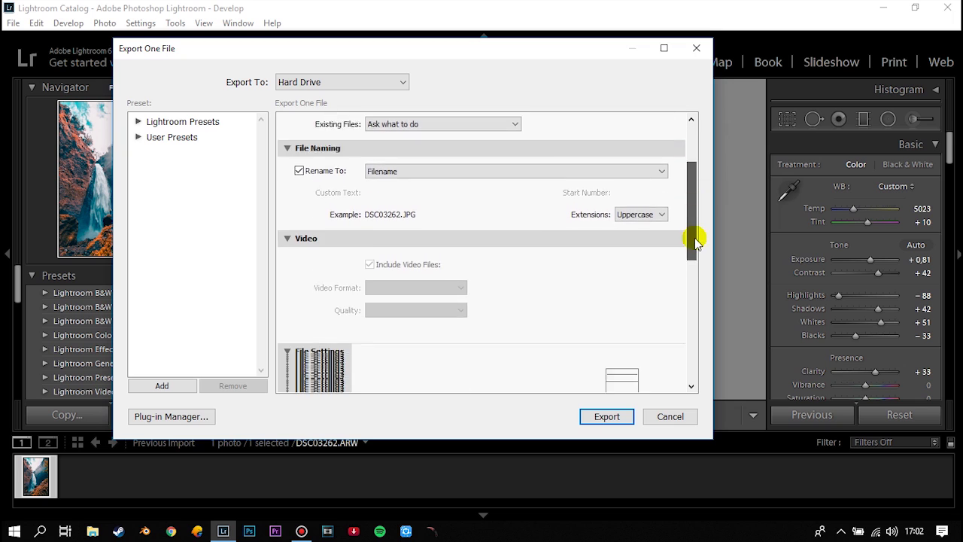
pyautogui.click(453, 272)
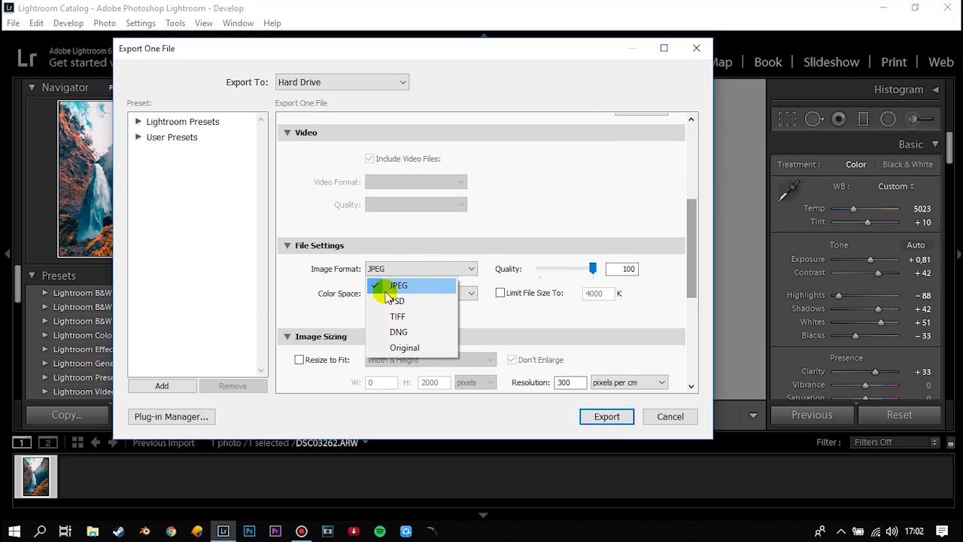
pyautogui.click(514, 307)
pyautogui.click(444, 293)
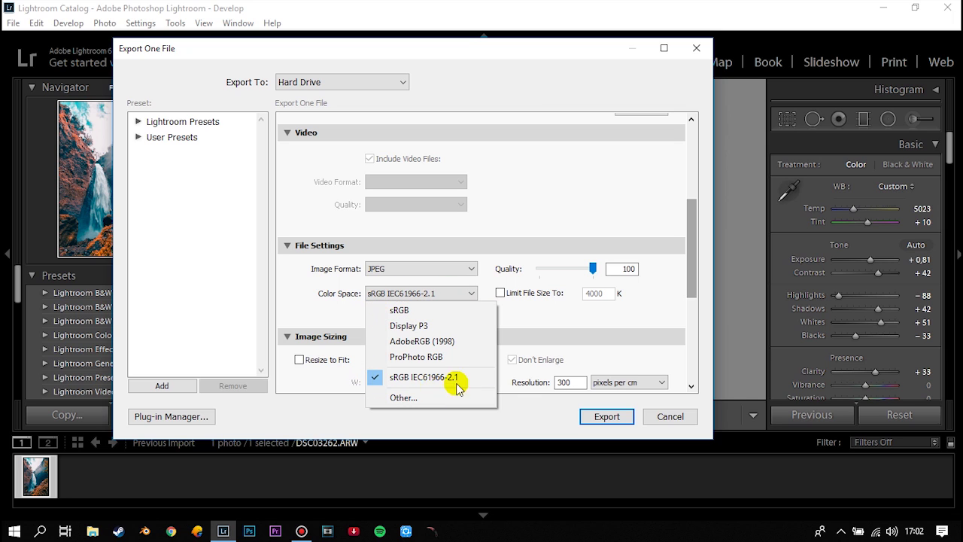
pyautogui.click(568, 312)
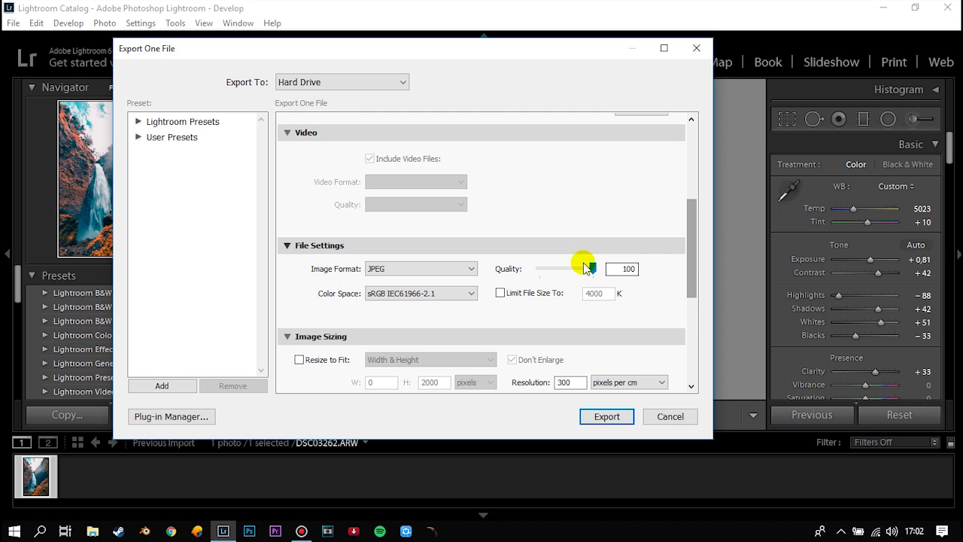
pyautogui.moveTo(692, 269); pyautogui.dragTo(700, 312)
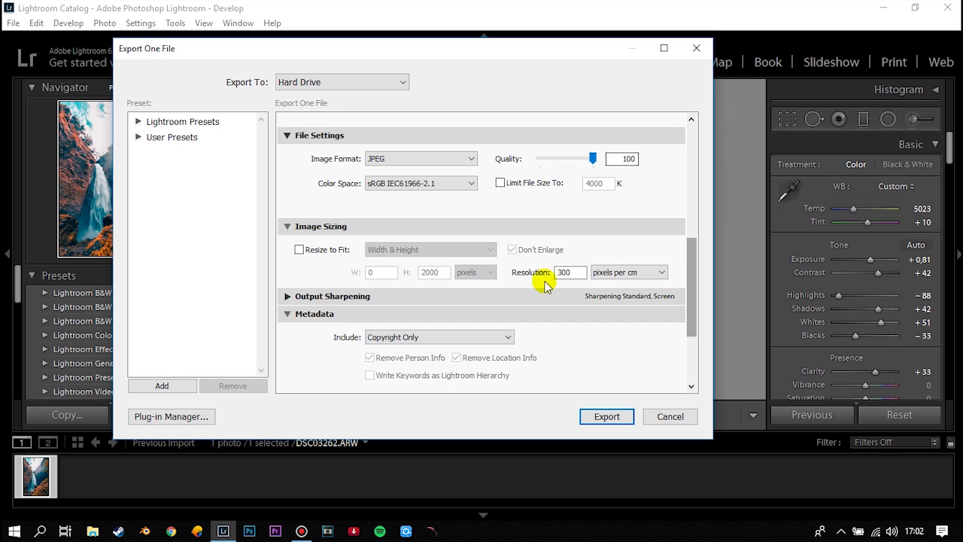
pyautogui.click(600, 418)
pyautogui.click(622, 376)
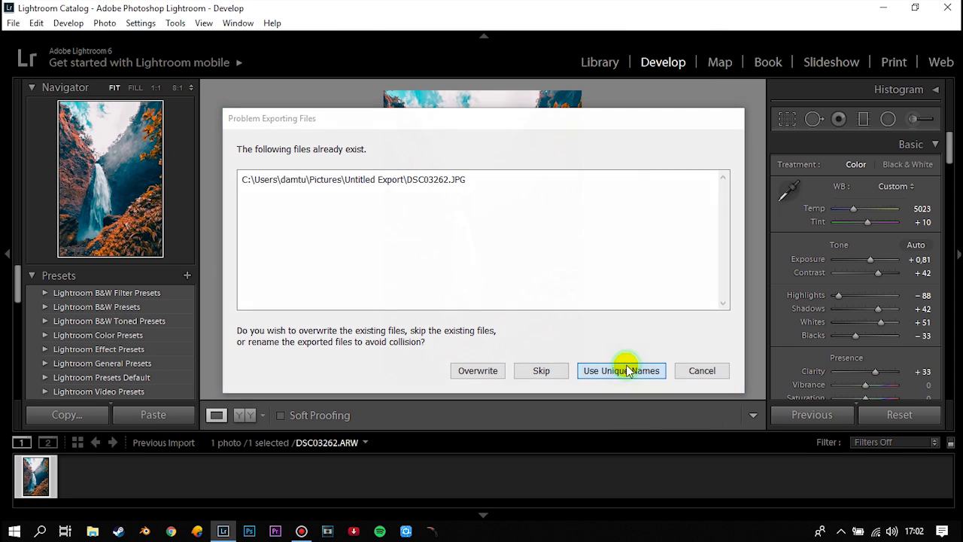